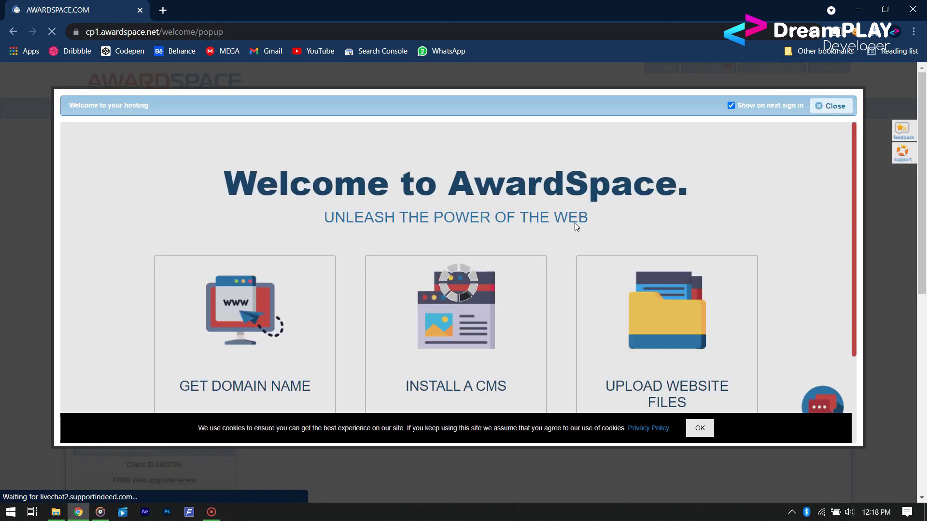
Step: Dismiss both welcome popups and bring up the File Manager link's context menu under Hosting Tools
scroll(556, 221, "down", 3)
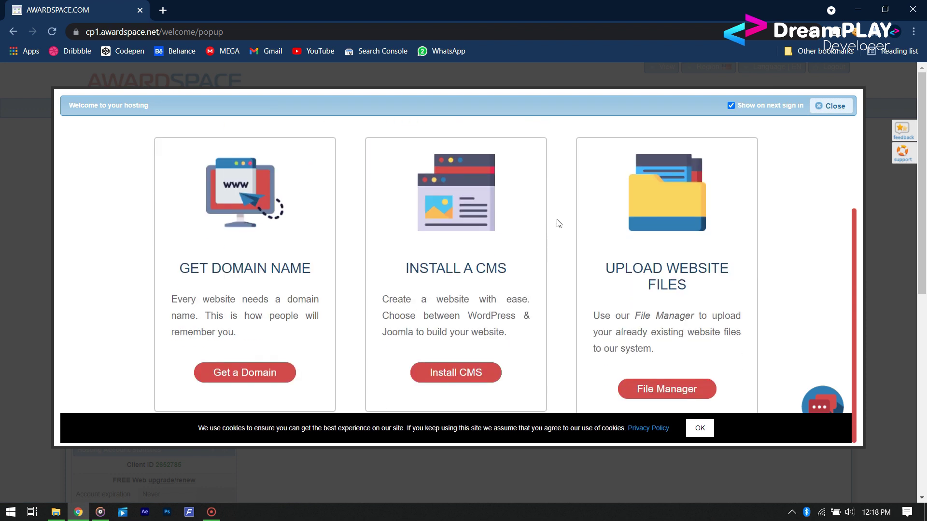
left_click(824, 106)
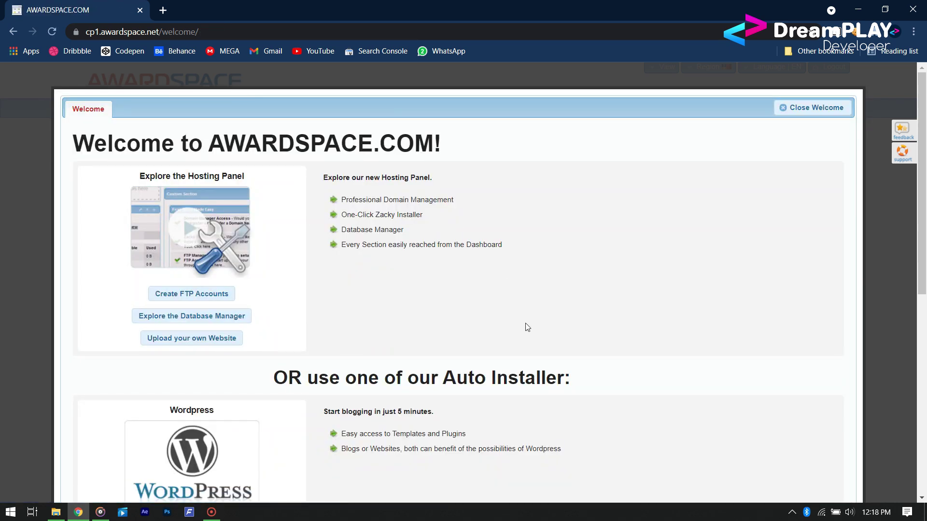
left_click(796, 108)
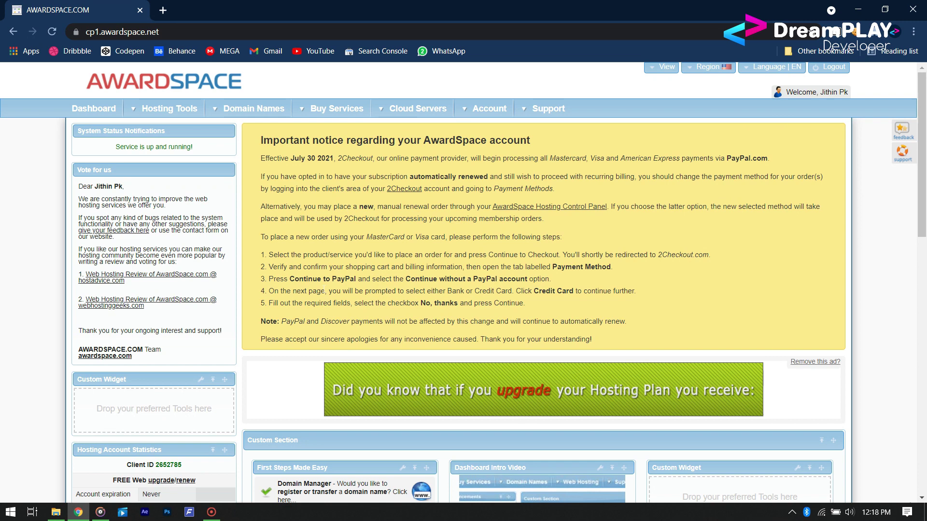
scroll(332, 238, "down", 10)
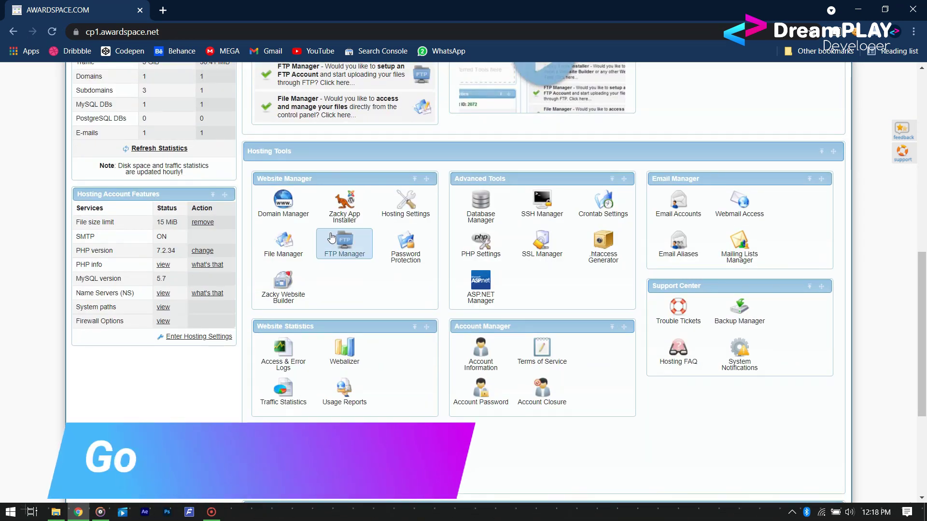
right_click(290, 257)
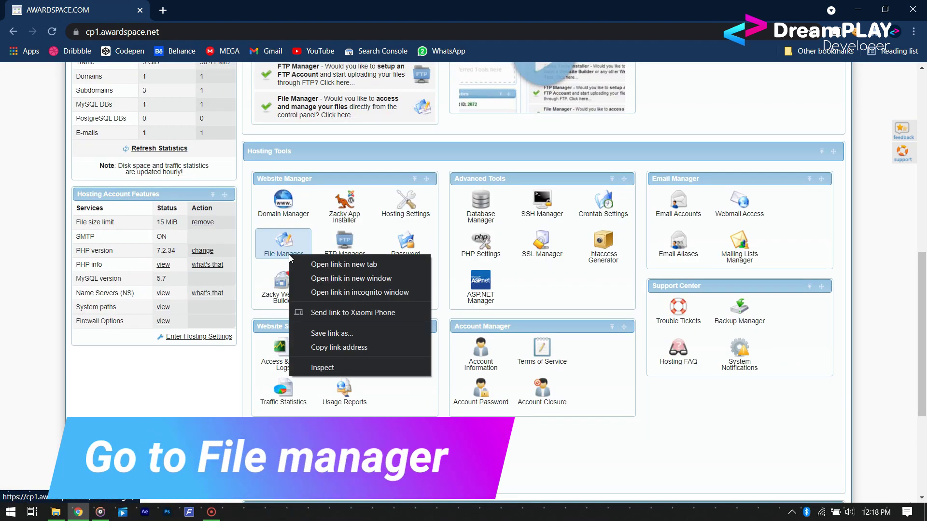
Step: Open File Manager in a second tab, then load Database Manager from the control panel
left_click(300, 262)
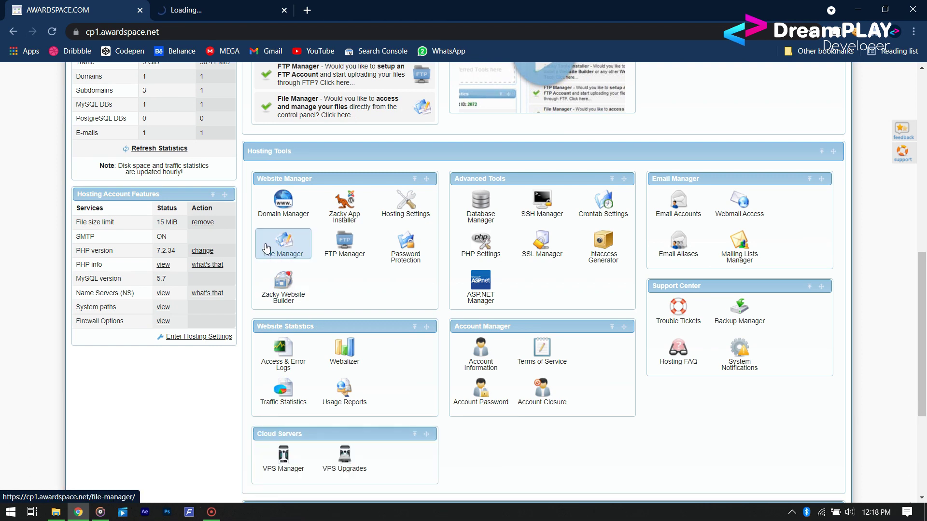
left_click(203, 6)
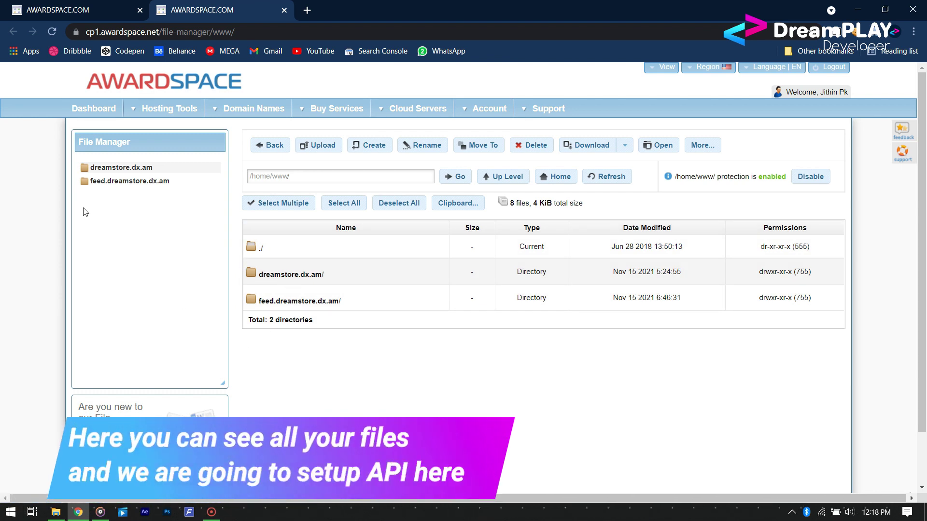
left_click(88, 7)
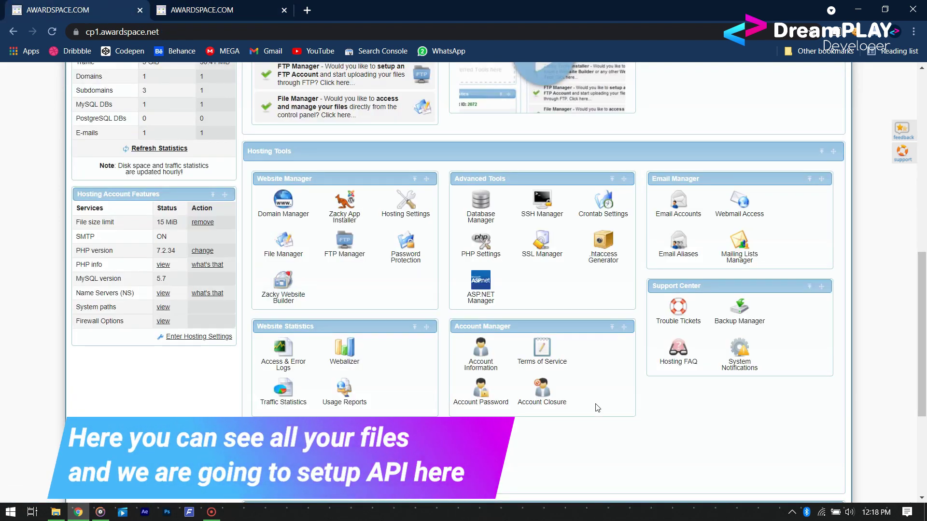
left_click(485, 210)
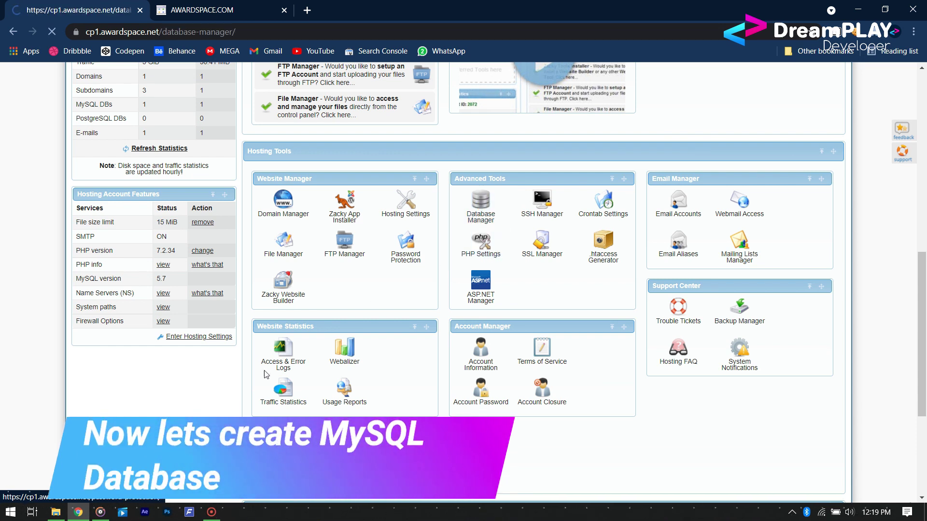
Step: Permanently delete the 2652785_dreamstore database and begin naming the new one 'dreamstore'
scroll(399, 378, "down", 3)
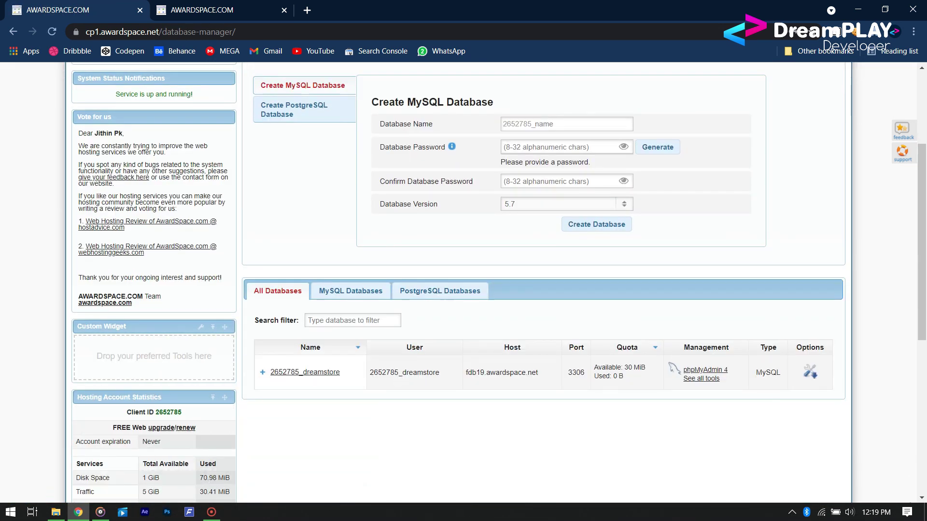
left_click(262, 373)
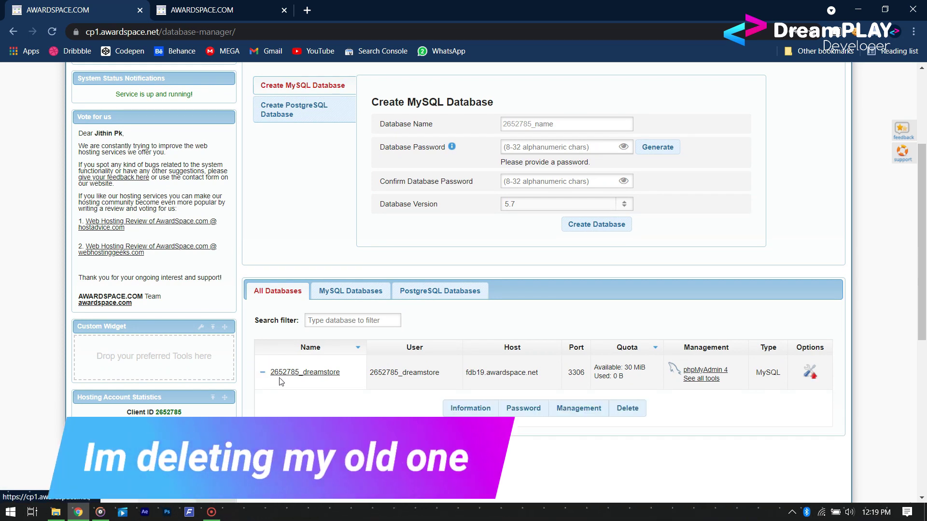
left_click(622, 408)
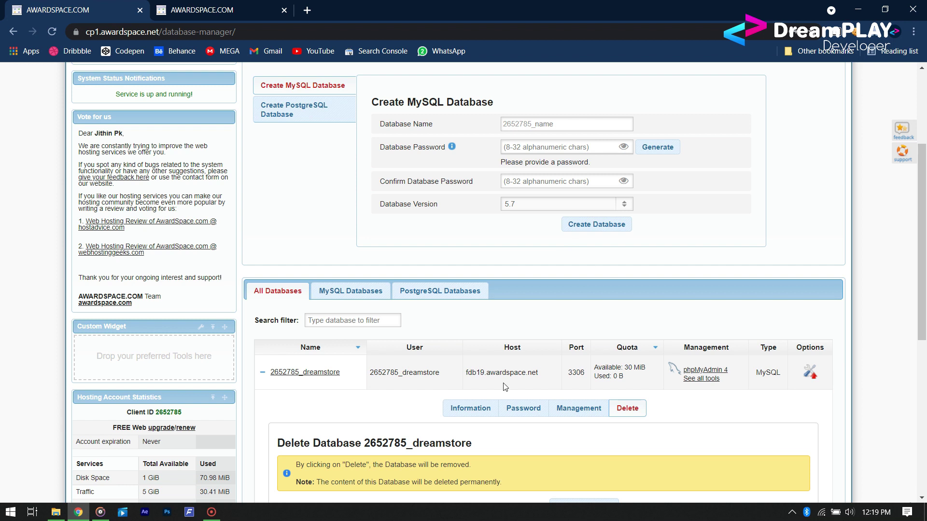
scroll(466, 329, "down", 6)
left_click(563, 184)
left_click(525, 318)
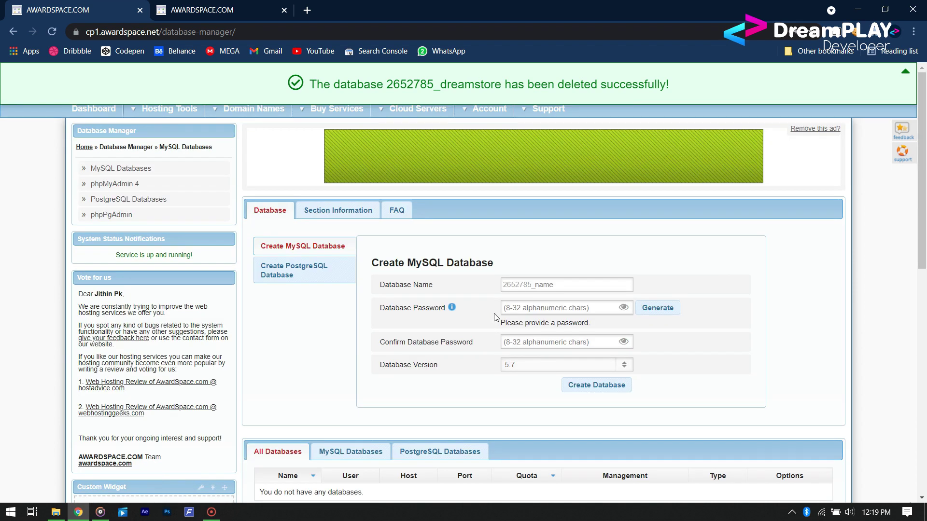
left_click(549, 285)
type("dream")
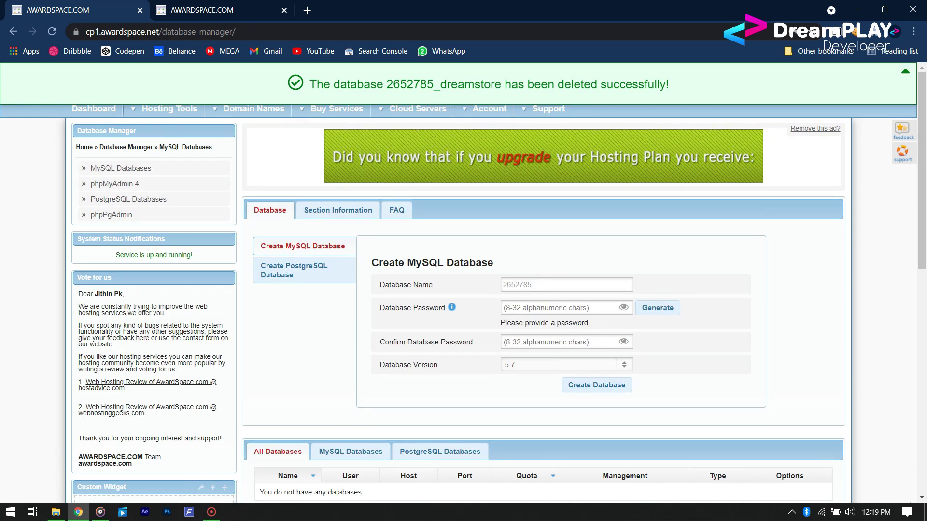
type("store")
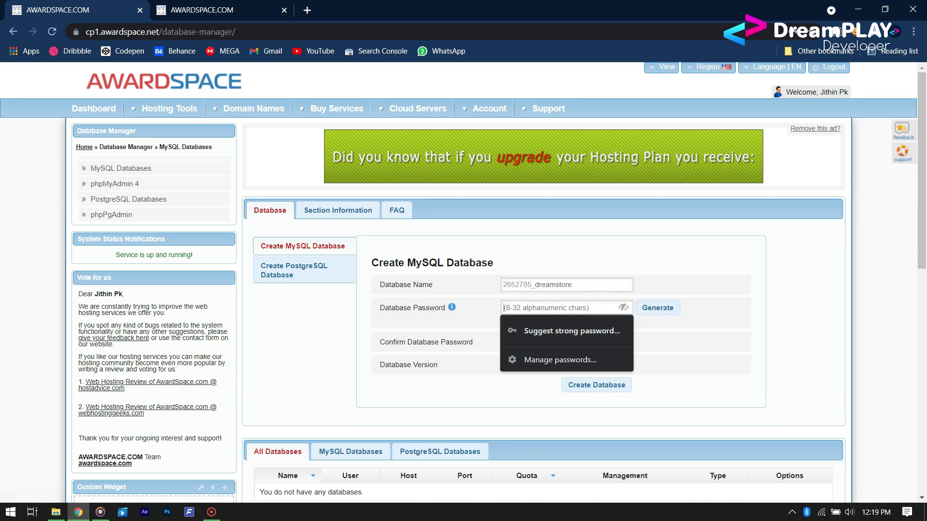
Step: Enter the database password, paste it into the confirmation field, and create the MySQL 5.7 database
left_click(623, 308)
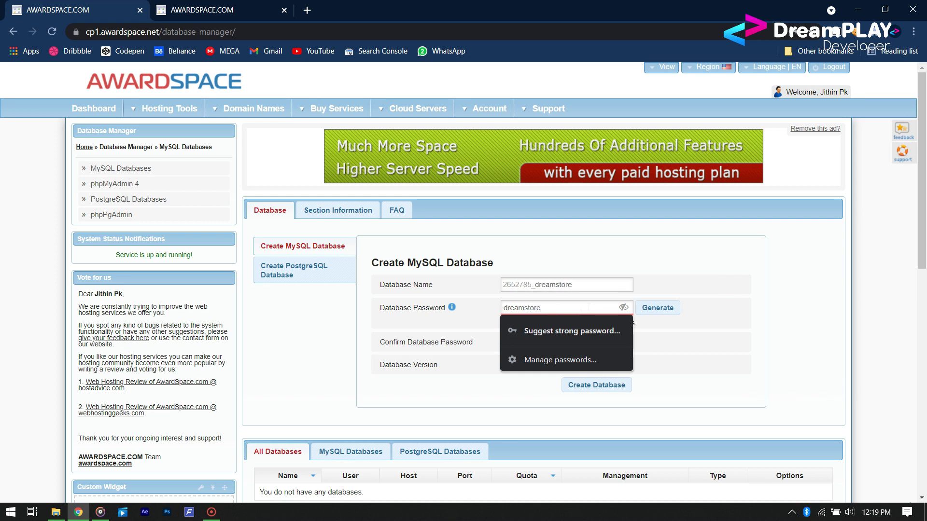
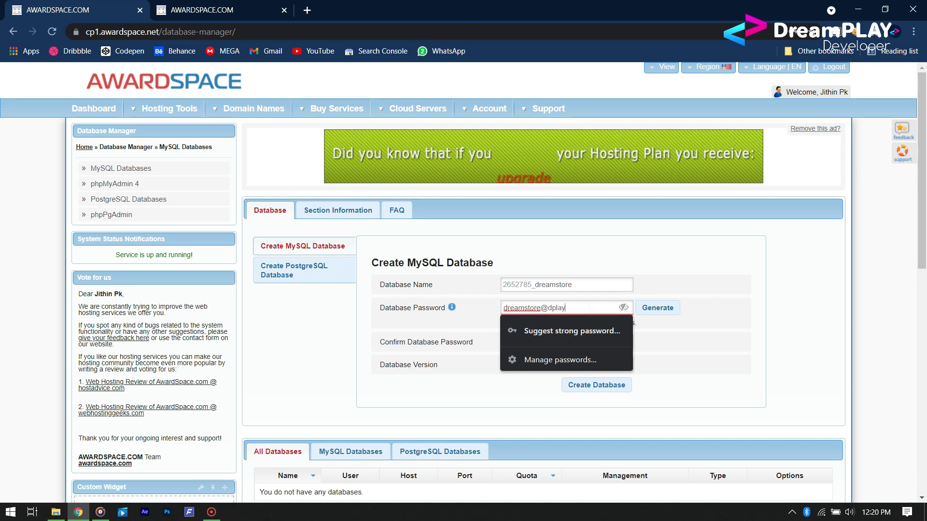
left_click(686, 319)
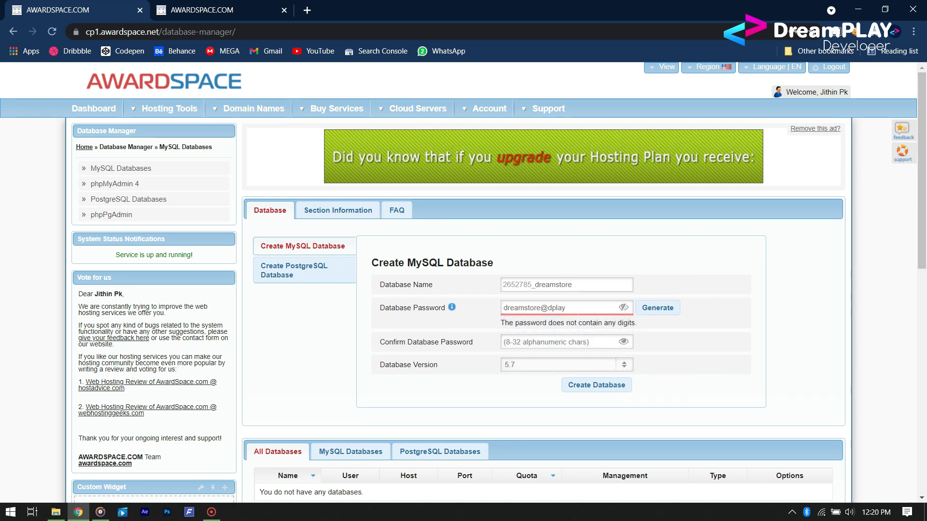
left_click(565, 307)
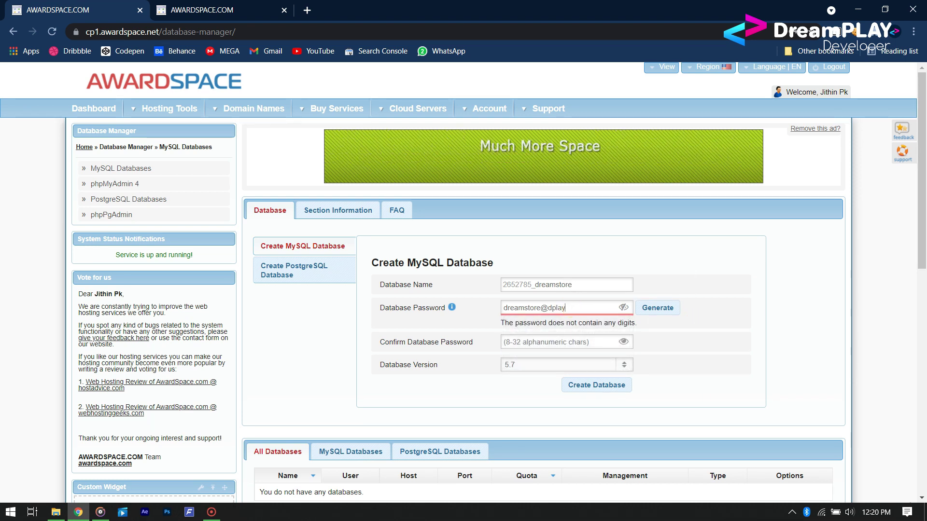
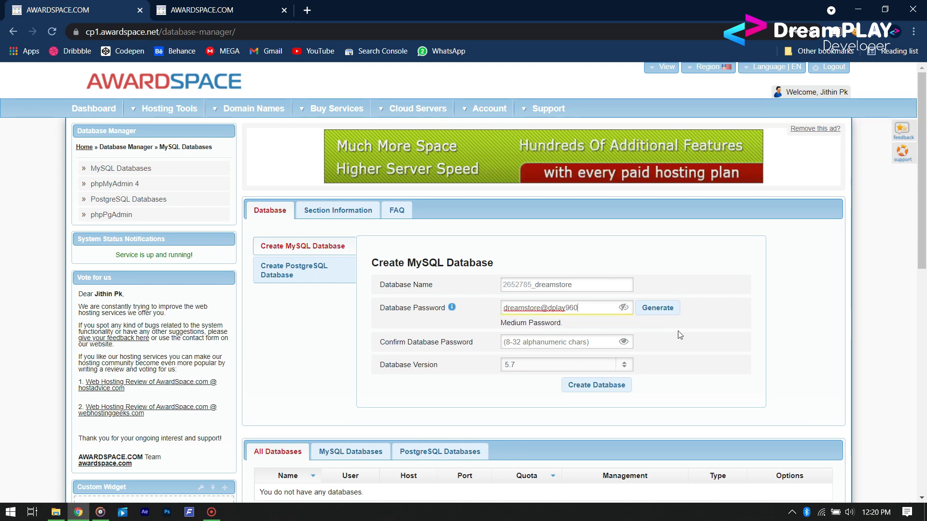
left_click_drag(595, 312, 477, 312)
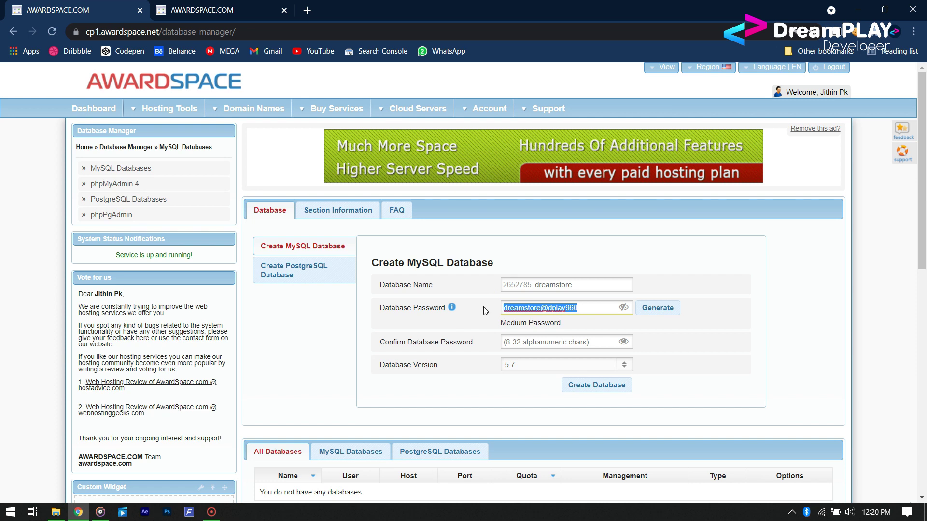
key("ctrl+c")
left_click(621, 342)
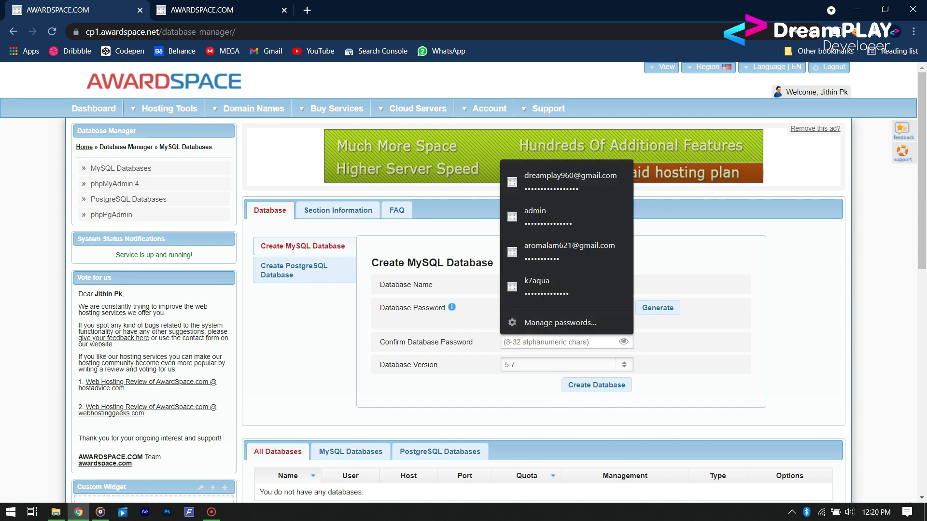
key("ctrl+v")
left_click(623, 342)
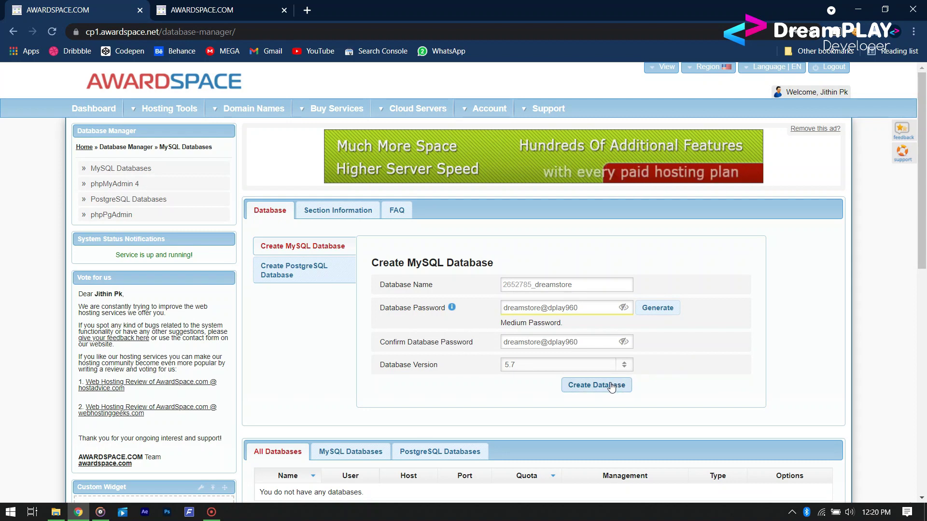
left_click(610, 385)
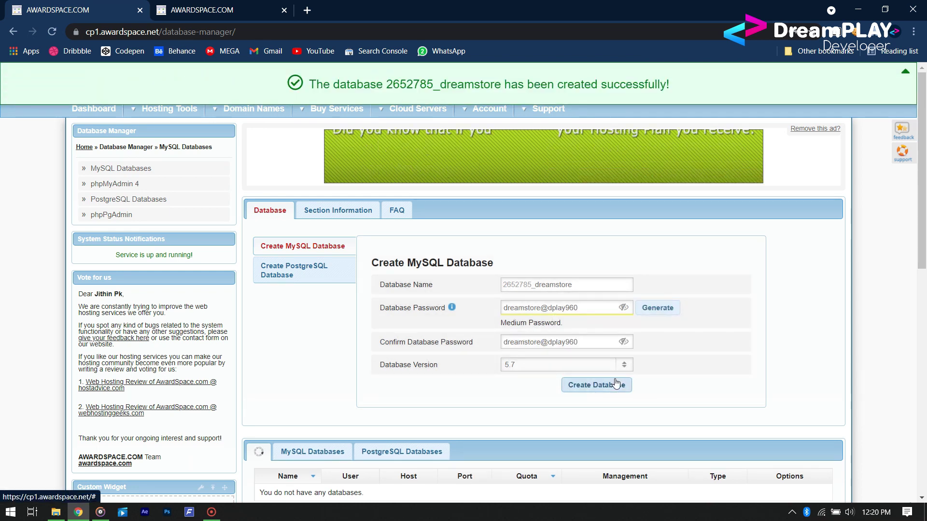
Step: View dreamstore's connection details (host fdb19.awardspace.net, port 3306) and launch its phpMyAdmin 4
scroll(615, 379, "down", 3)
scroll(615, 382, "down", 3)
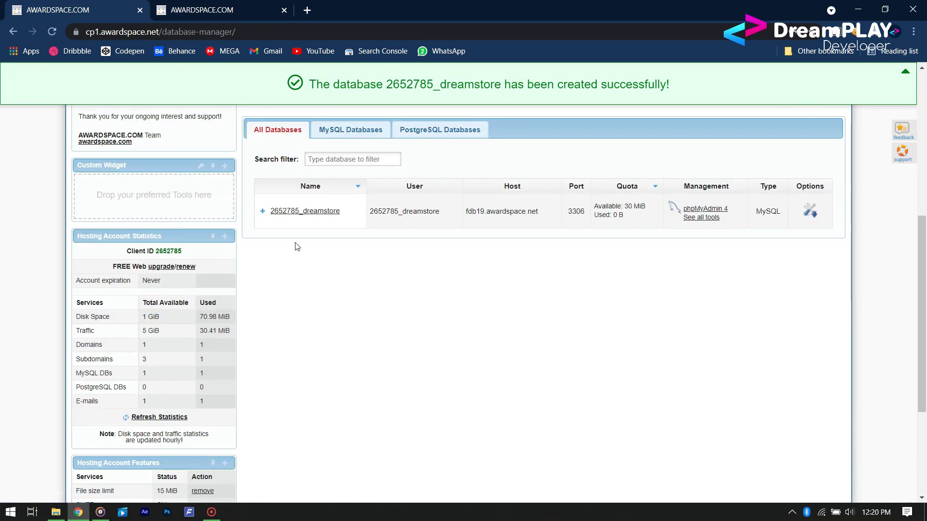
left_click(262, 210)
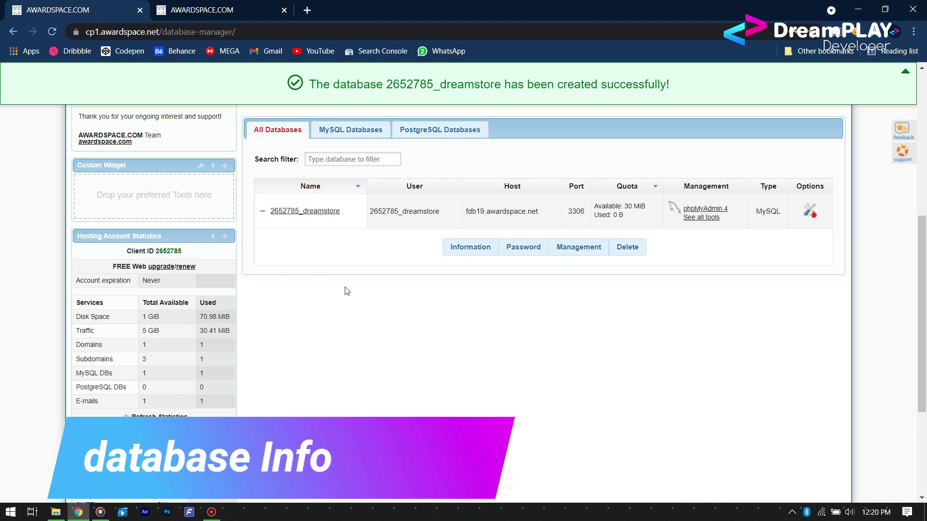
left_click(464, 252)
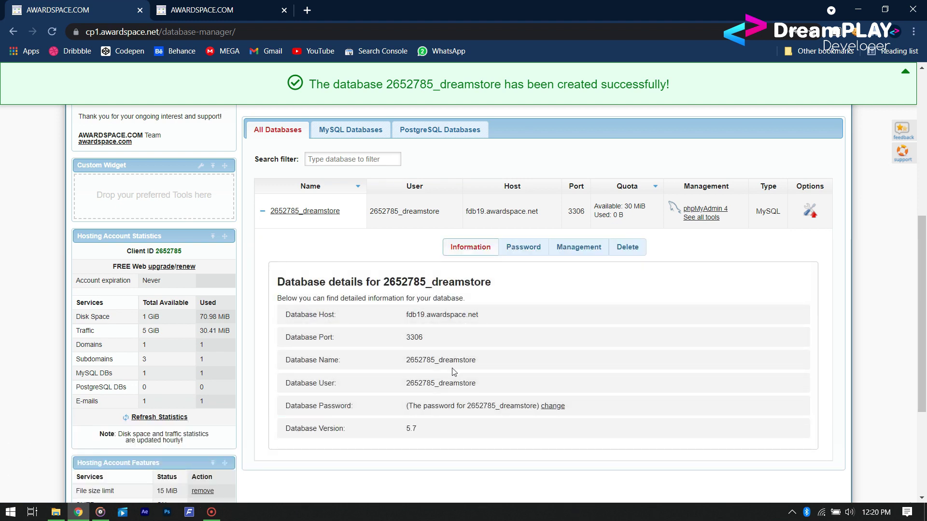
left_click_drag(406, 314, 565, 408)
left_click(569, 359)
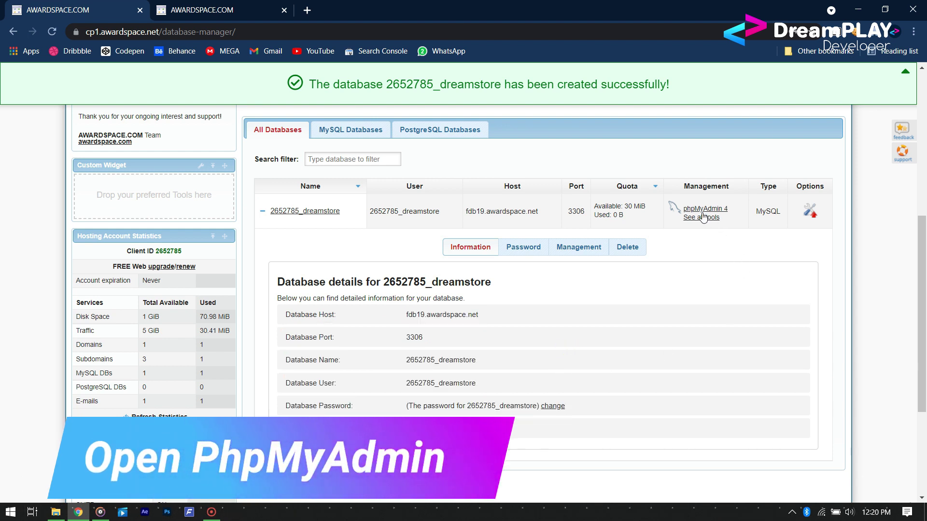
left_click(705, 209)
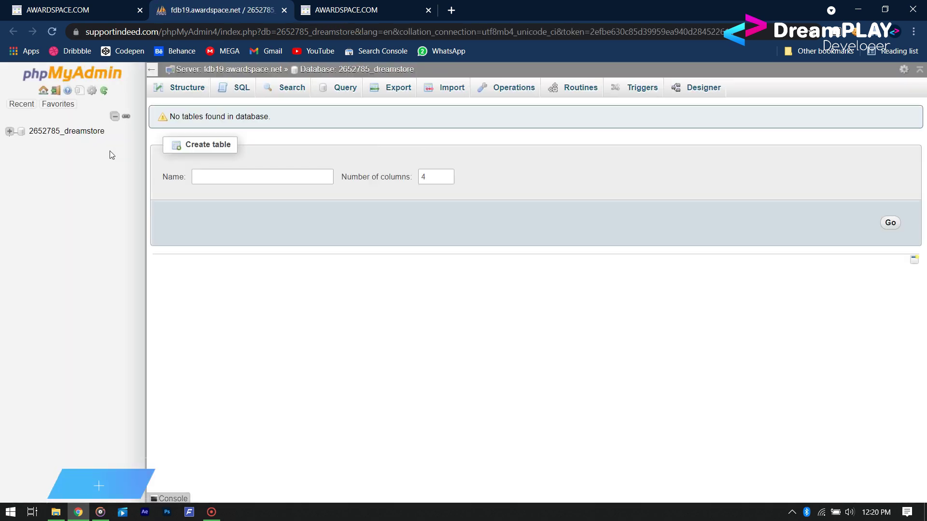
Step: Create a table named 'apps' with 5 columns
left_click(210, 176)
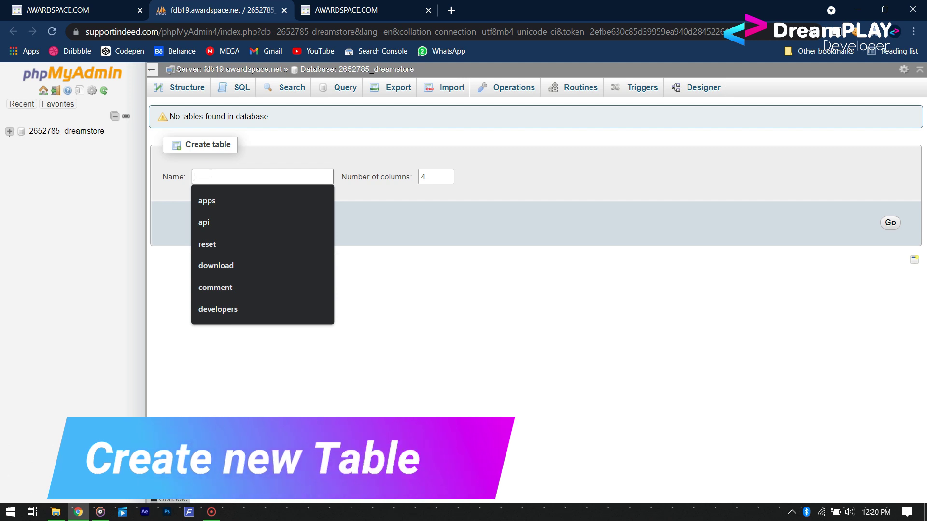
type("api")
key("BackSpace")
key("BackSpace")
type("pps")
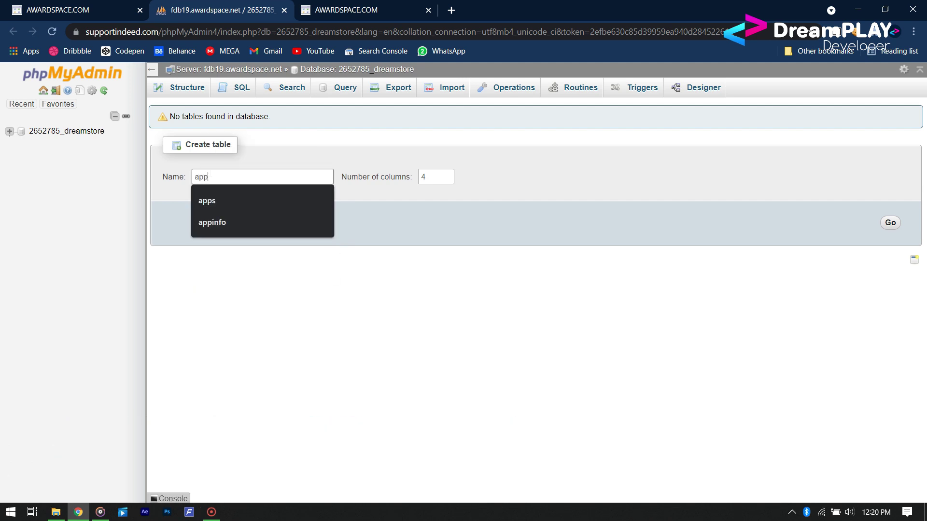
left_click(429, 176)
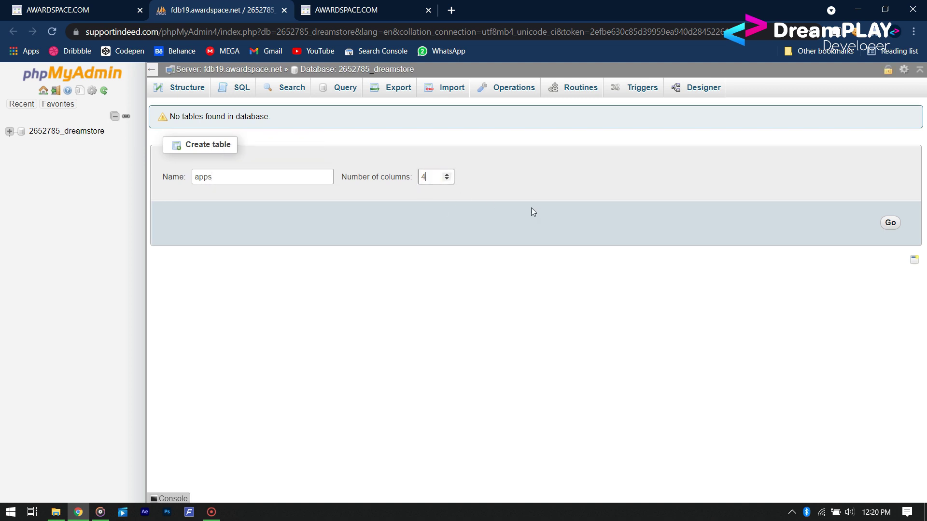
left_click(447, 179)
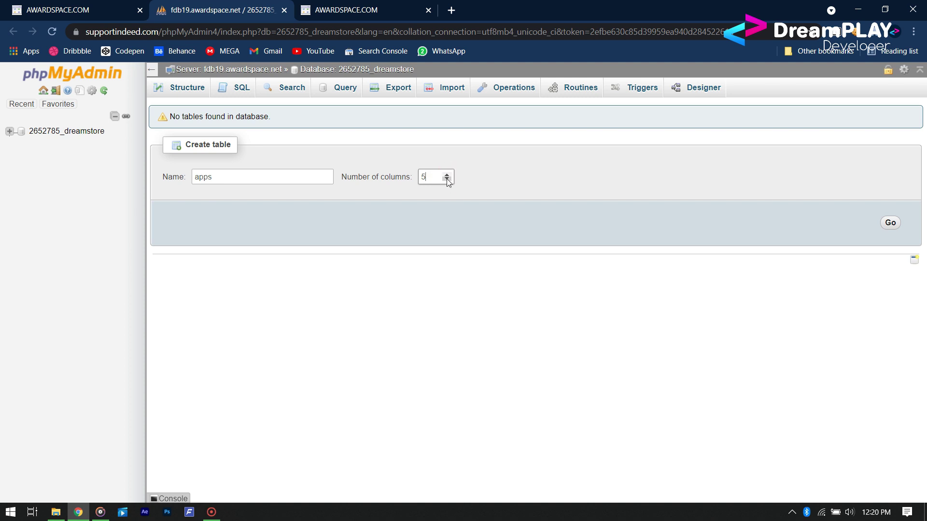
left_click(890, 225)
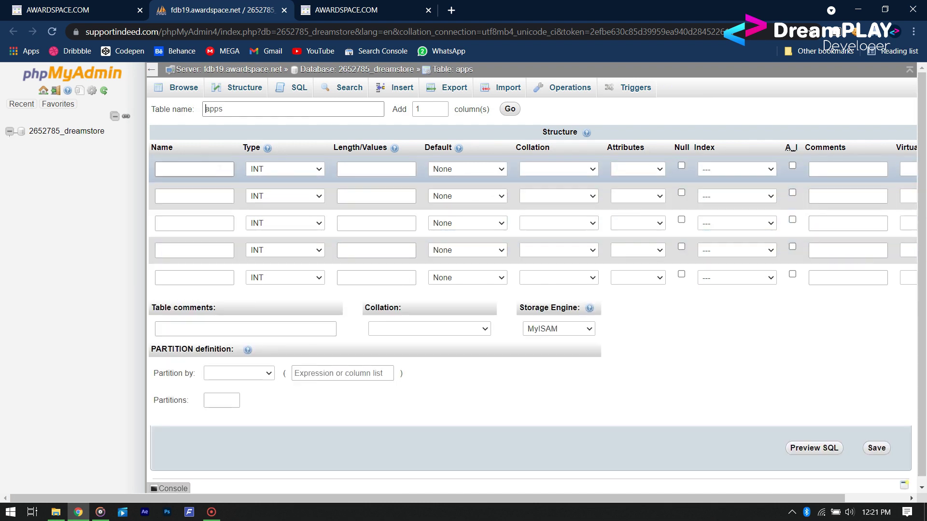
Step: Name the five columns appid, name, details, image and url
left_click(218, 169)
type("appiod")
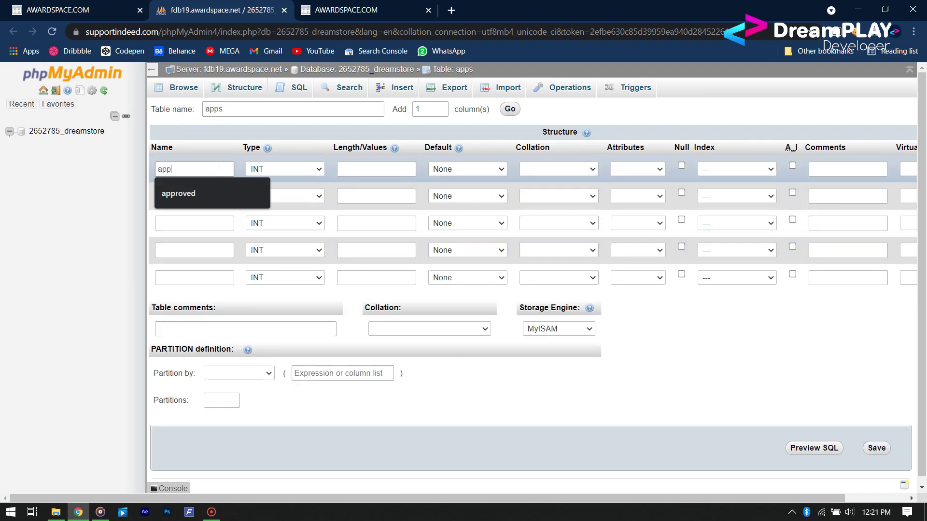
left_click(195, 196)
type("name")
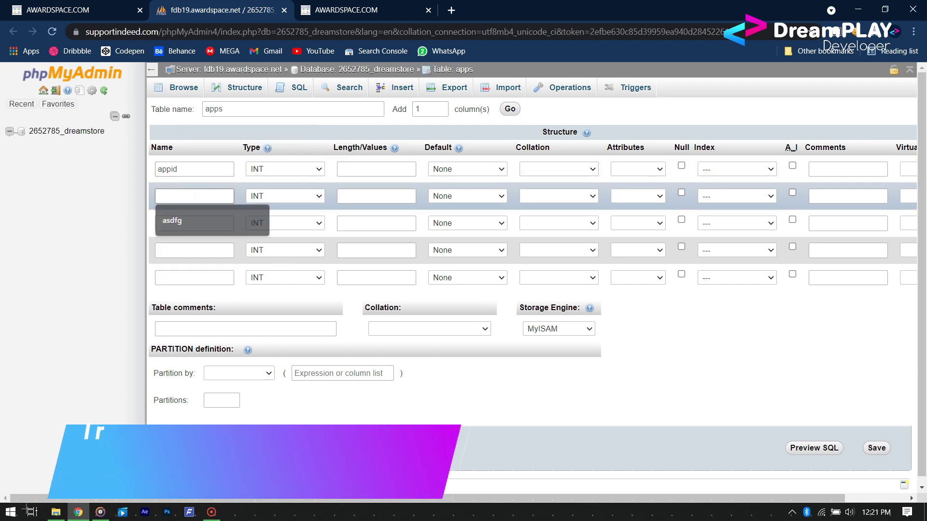
left_click(175, 223)
type("de")
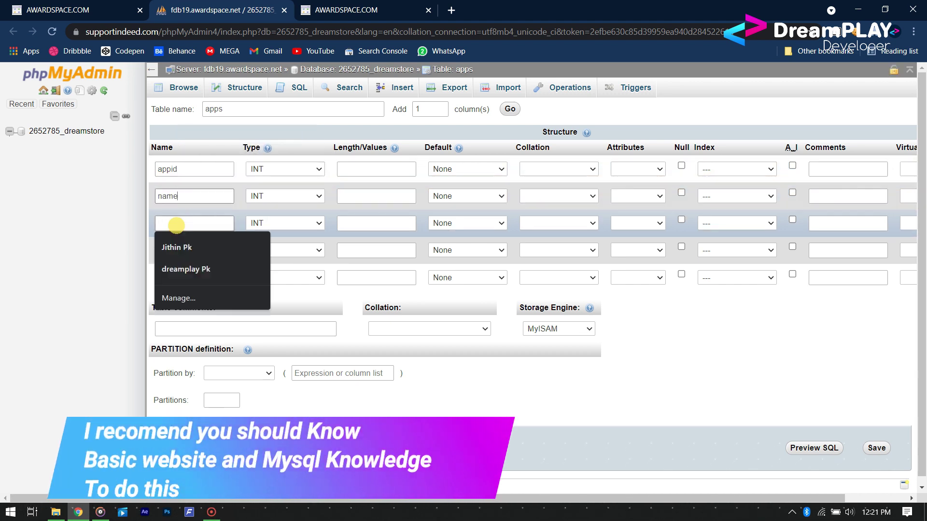
type("tails")
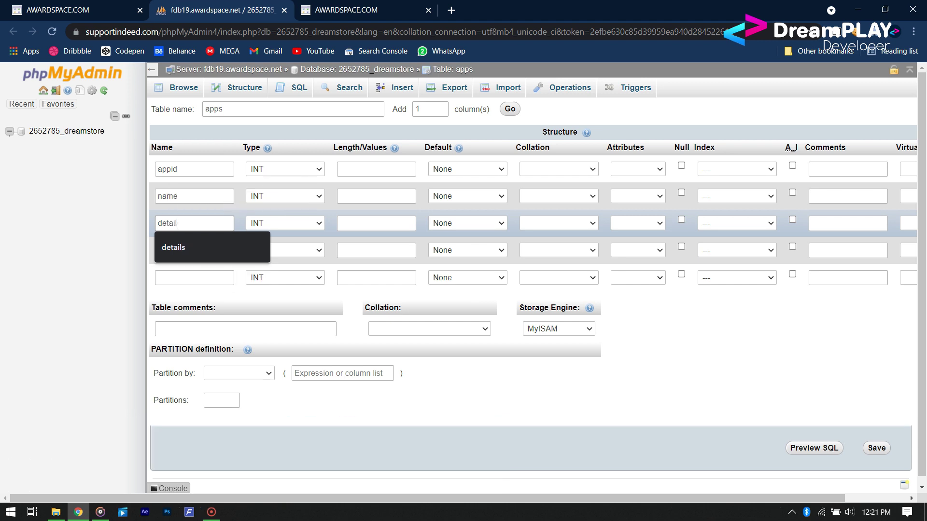
left_click(180, 249)
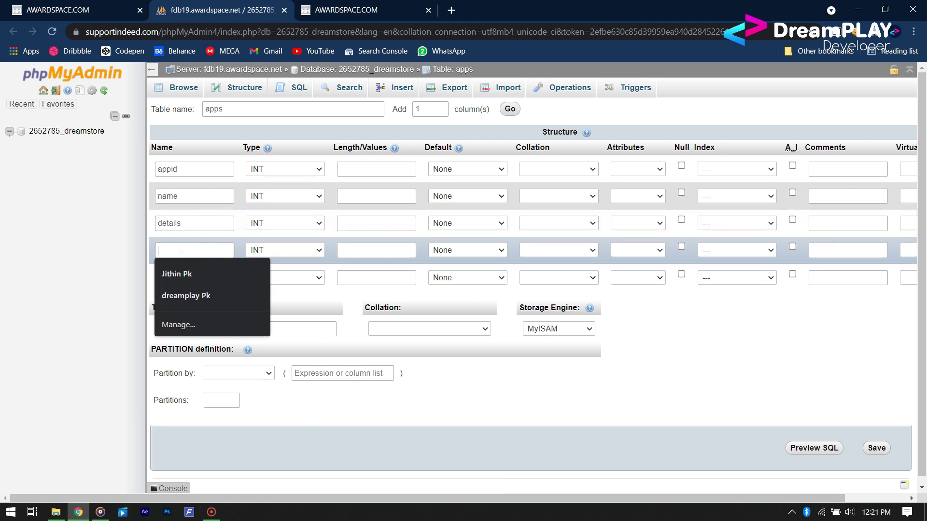
type("image")
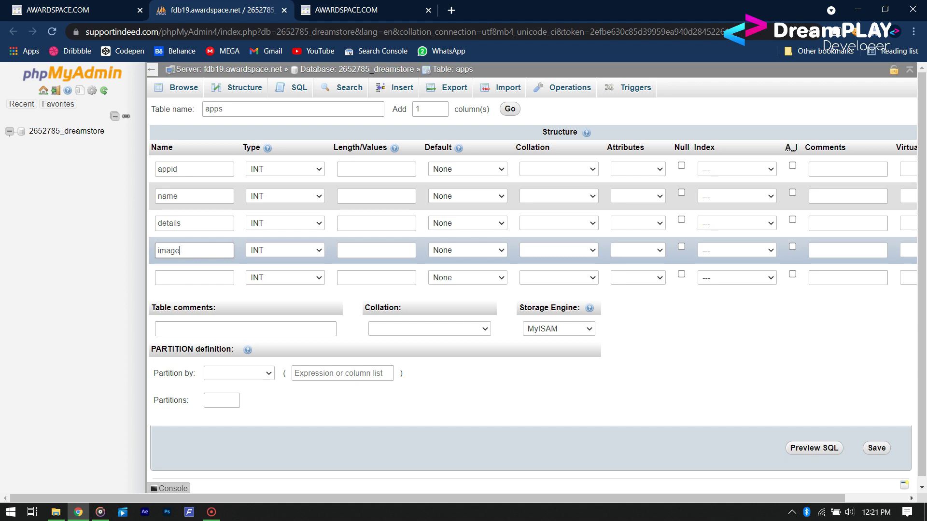
left_click(180, 277)
type("url")
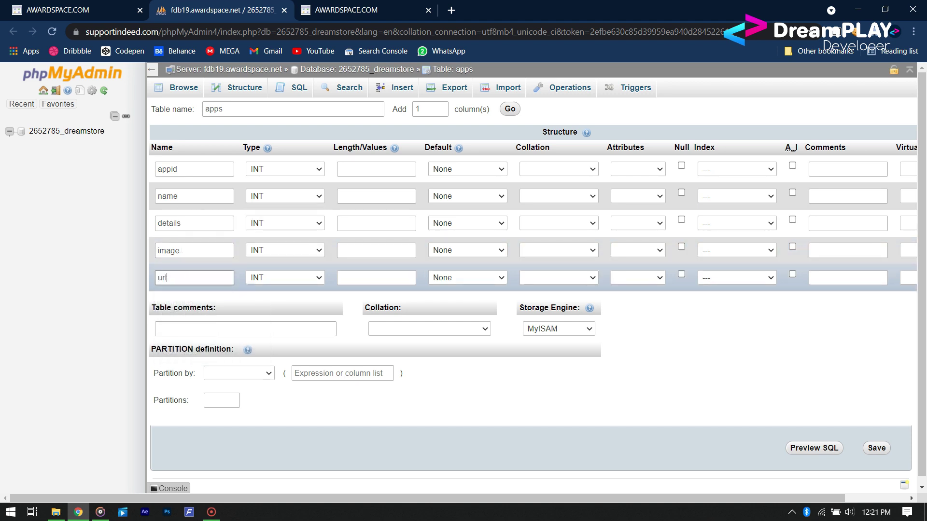
Step: Set the name, details, image and url columns to VARCHAR
left_click(279, 195)
left_click(279, 216)
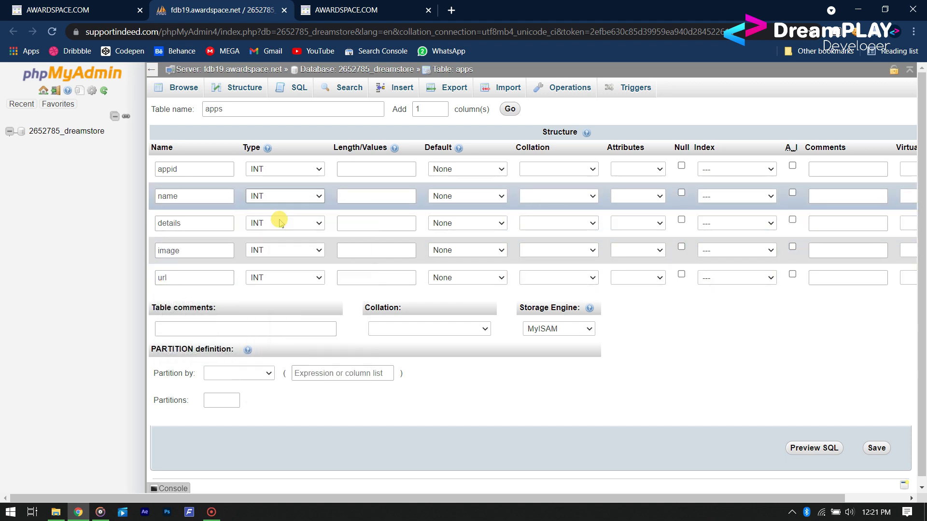
left_click(278, 223)
left_click(278, 245)
left_click(274, 249)
left_click(272, 271)
left_click(268, 276)
left_click(266, 298)
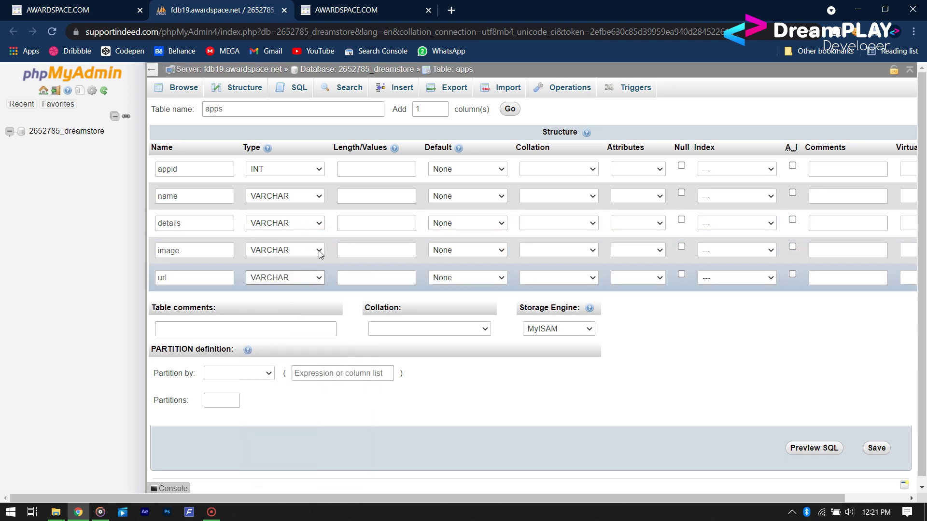
Step: Give those four columns length 250 and make appid an auto-increment primary key
left_click(343, 196)
type("2")
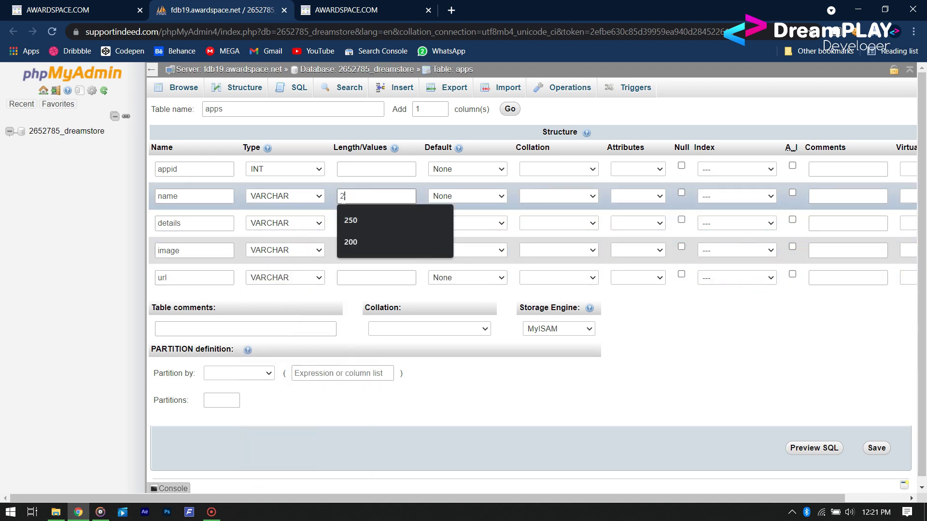
type("5")
left_click(346, 212)
left_click(347, 227)
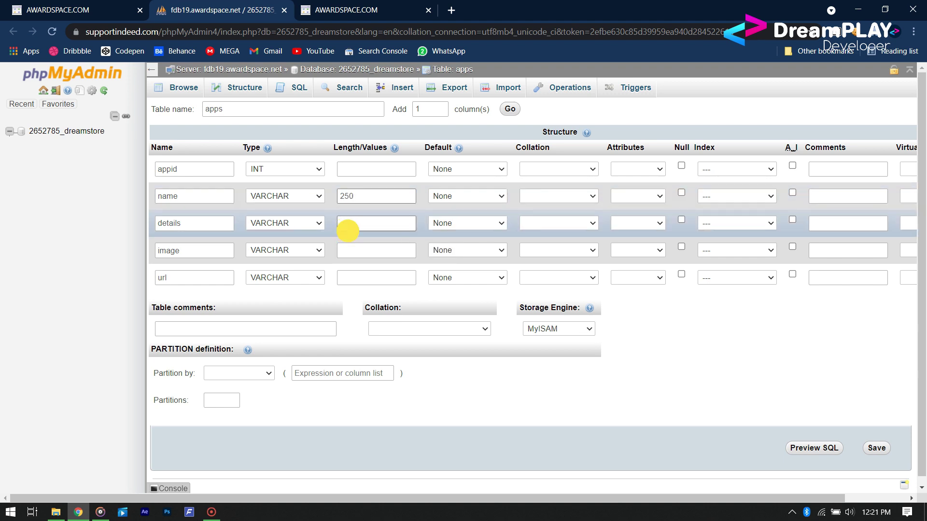
type("250")
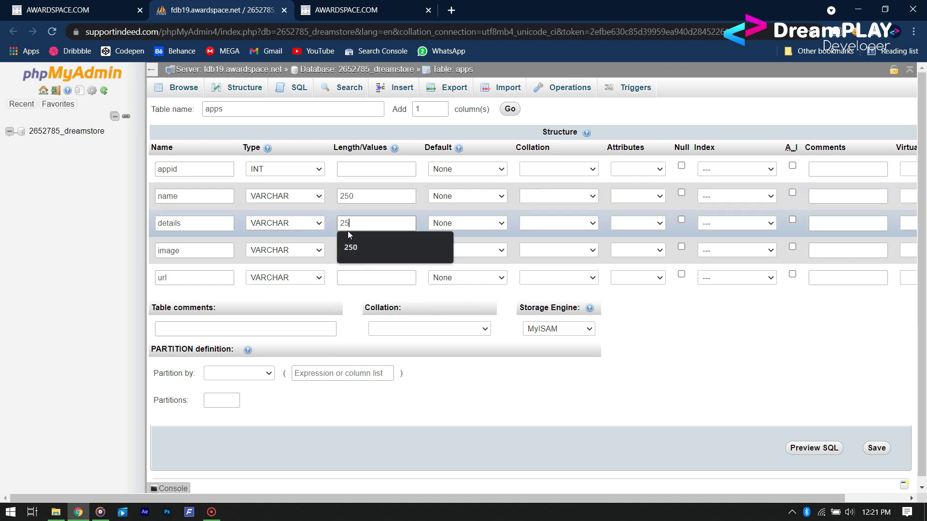
left_click(352, 250)
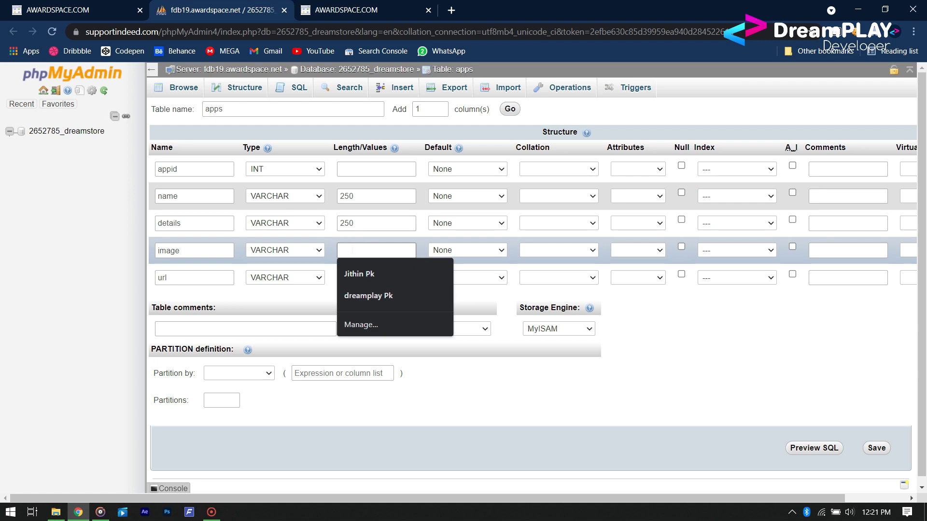
type("250")
left_click(348, 277)
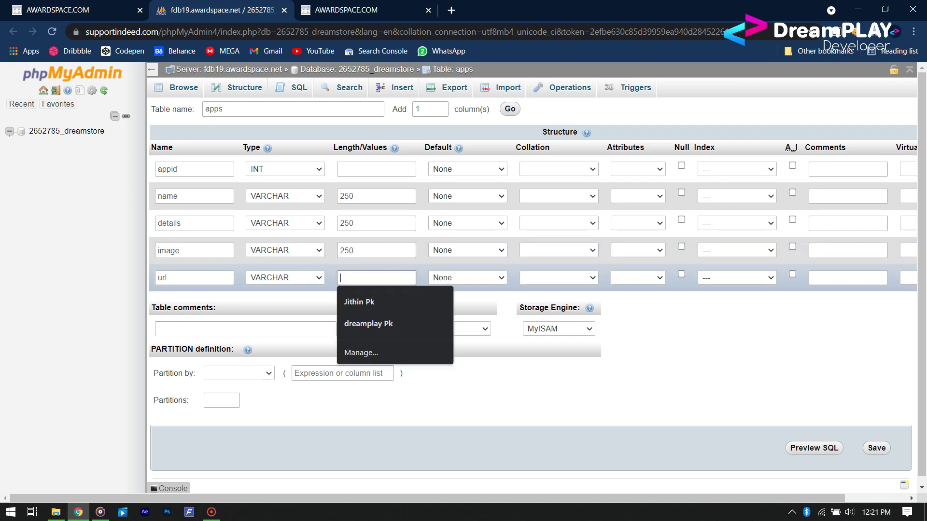
type("250")
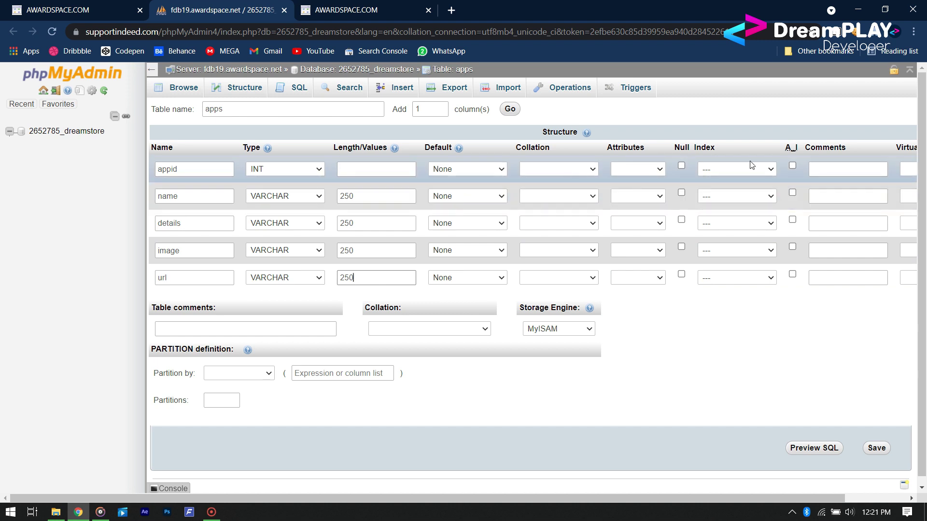
left_click(792, 165)
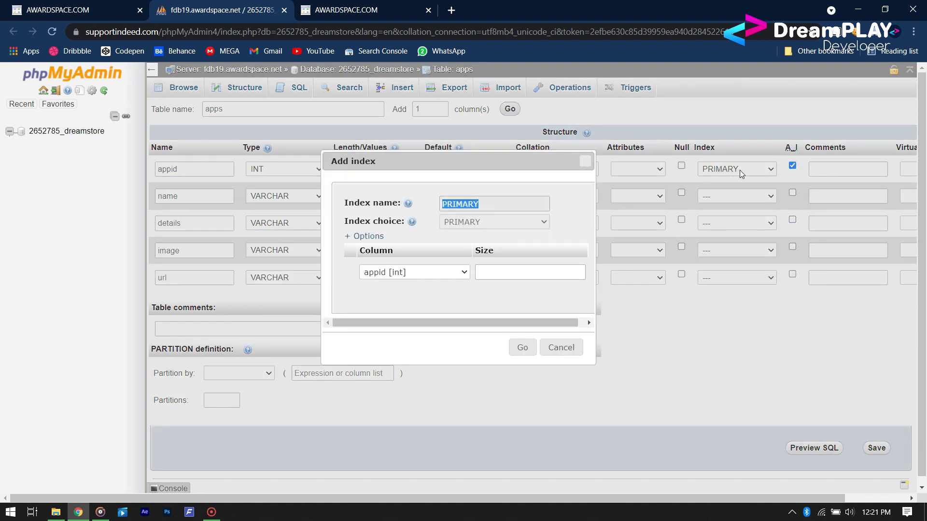
left_click(515, 349)
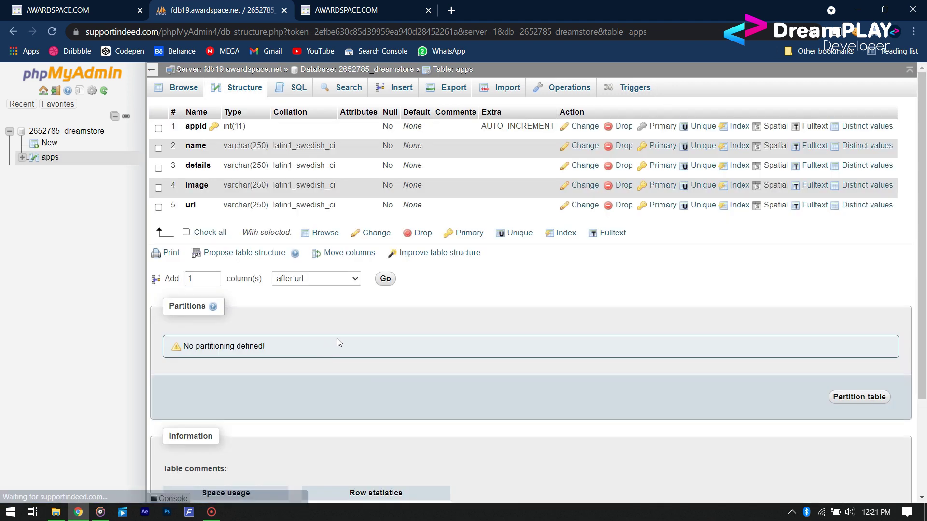
Step: Insert a row with name DreamPLAY and a description about streaming latest movies
left_click(398, 87)
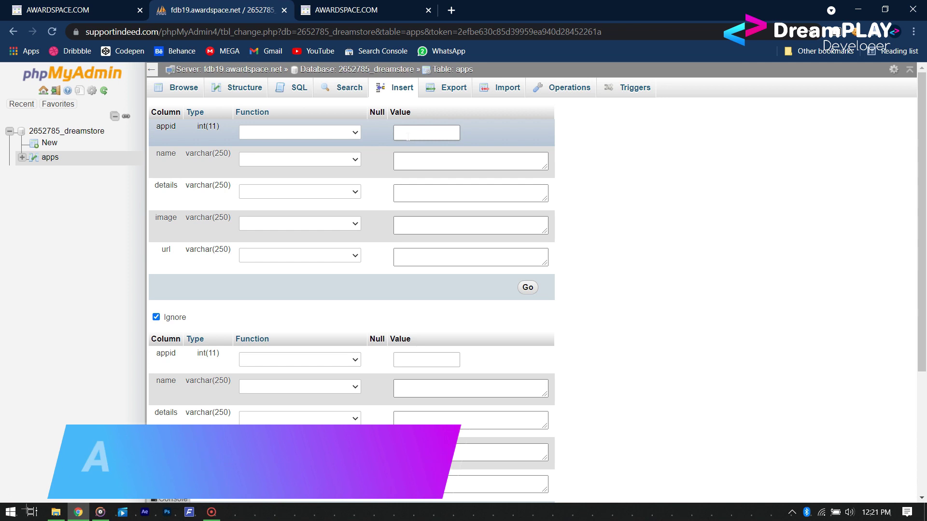
left_click(404, 162)
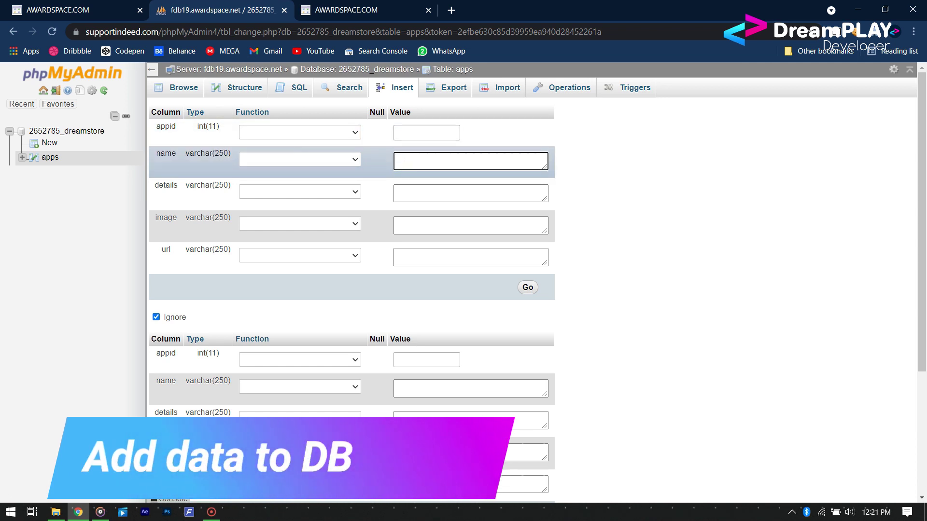
type("DreamPLAY")
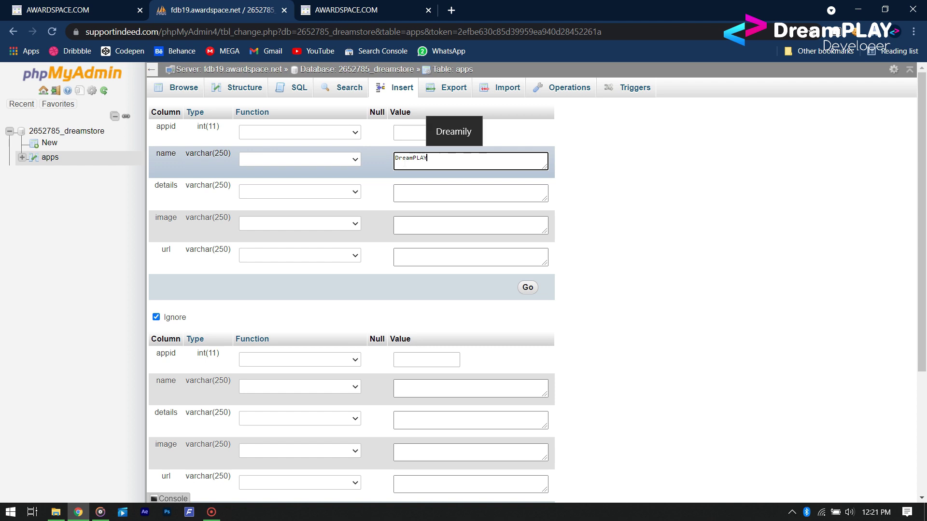
key("Tab")
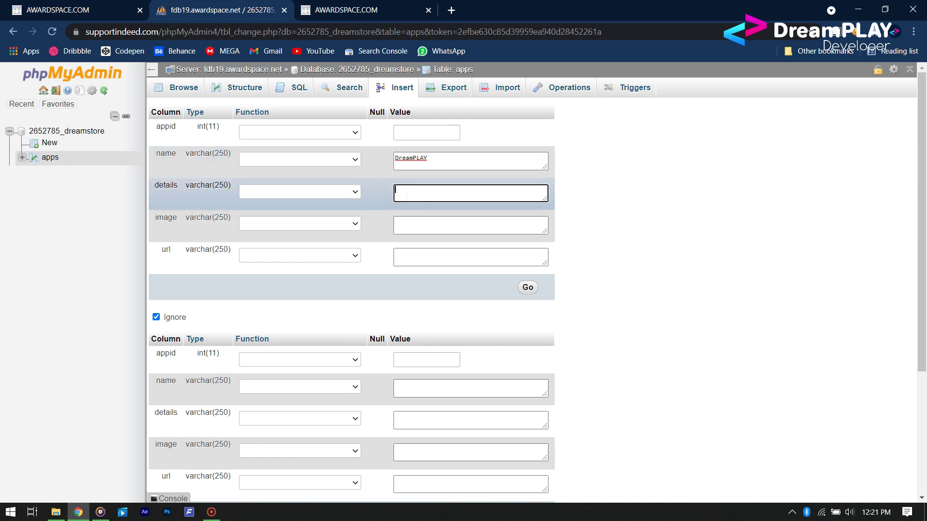
type("Dream")
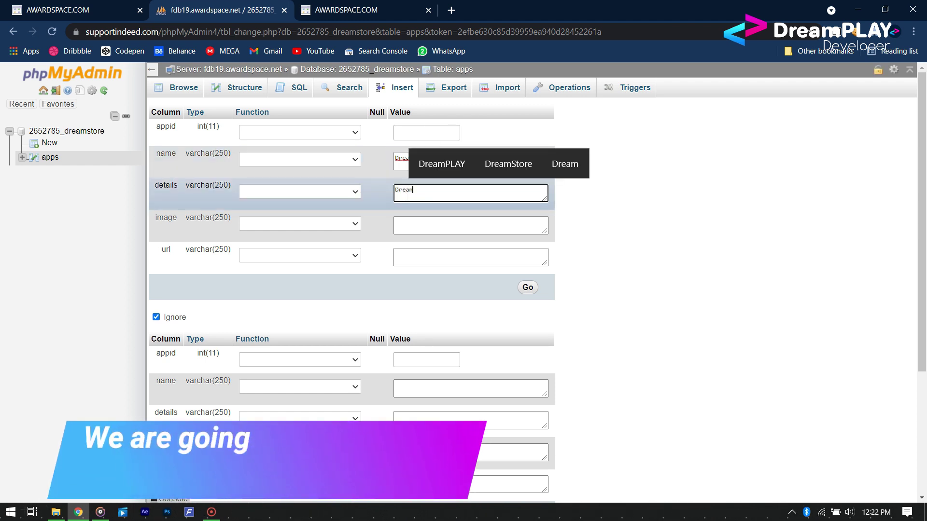
type("play app i")
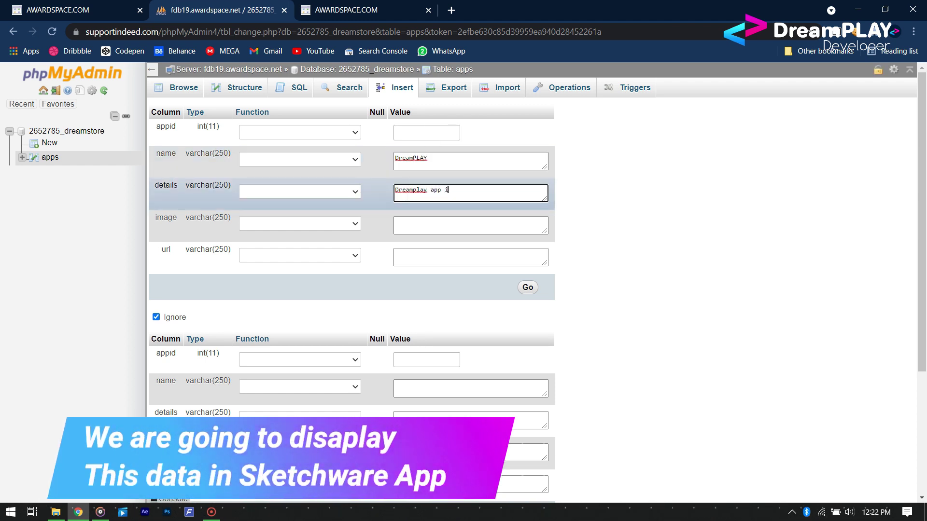
type("s for ")
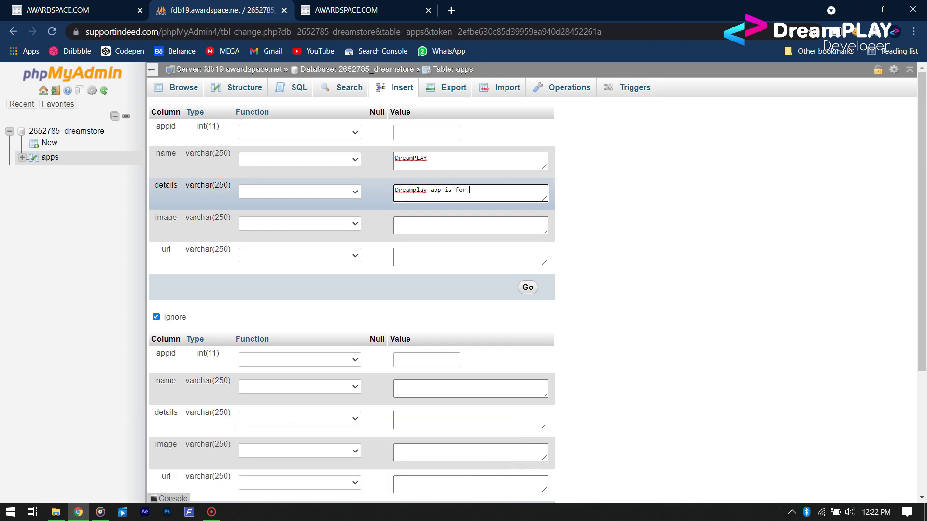
type("stream latest m")
Step: Open the feed.dreamstore.dx.am folder in File Manager
left_click(434, 226)
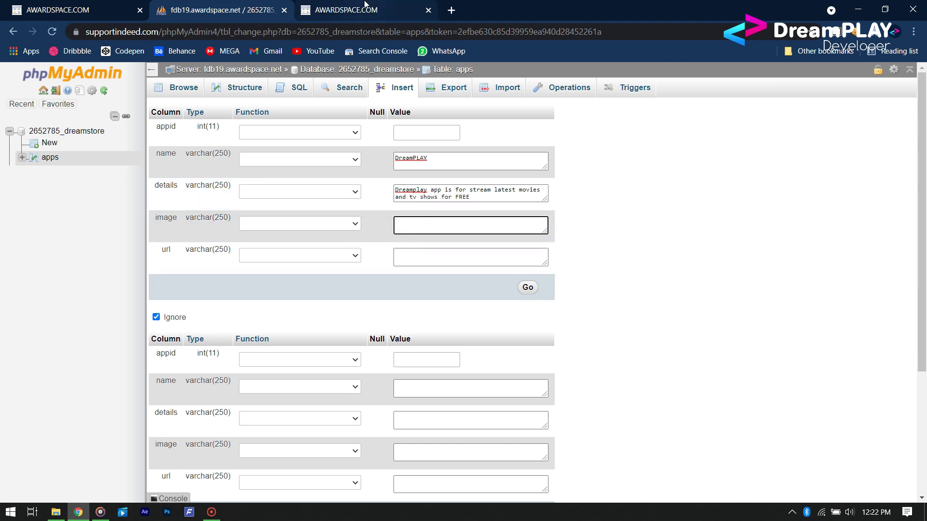
left_click(346, 10)
left_click(132, 182)
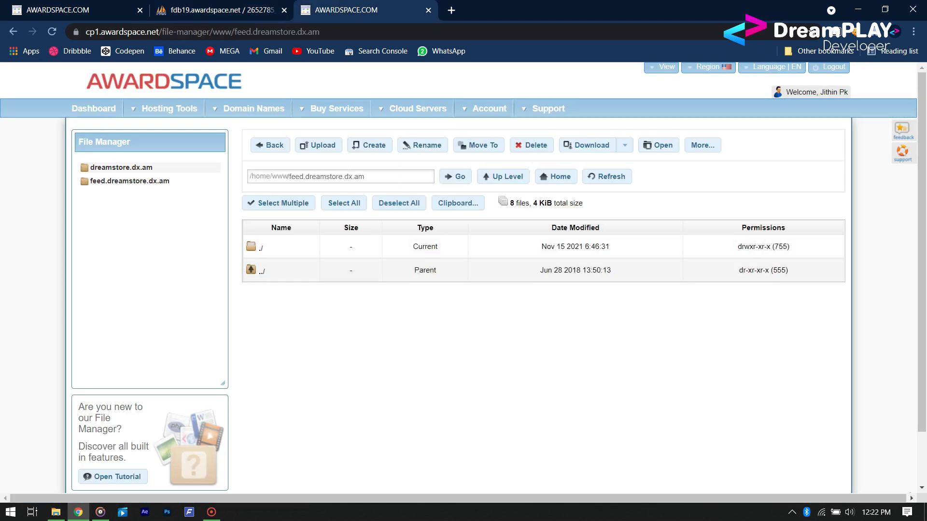
Step: Upload the IMG_20211114_155710 picture into feed.dreamstore.dx.am
left_click(319, 145)
left_click(323, 258)
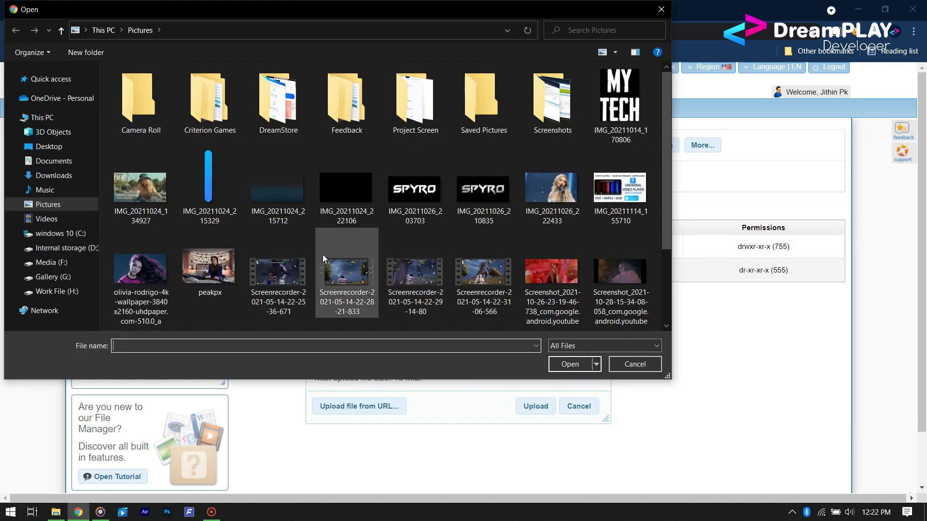
left_click(620, 189)
left_click(575, 364)
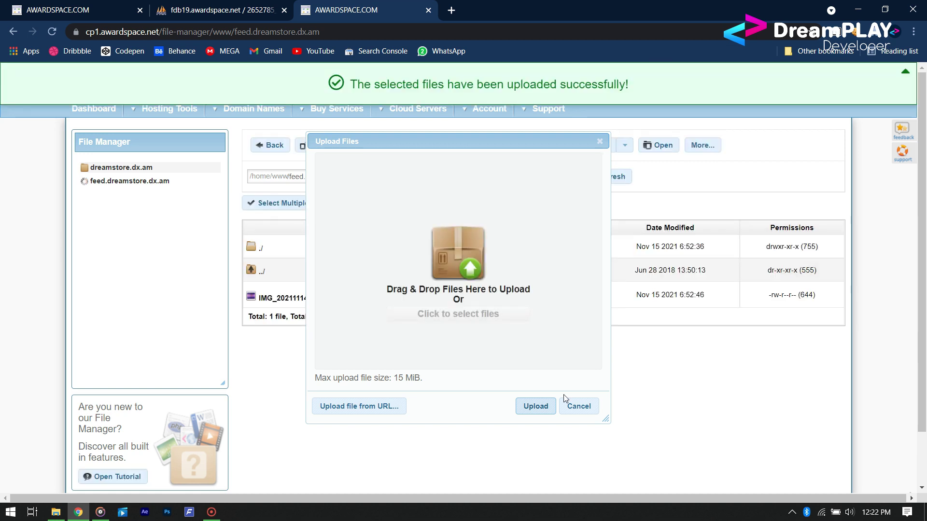
left_click(572, 405)
Step: Rename the uploaded image to poster.png
double_click(306, 296)
left_click_drag(339, 298, 272, 296)
type("poster")
key("Return")
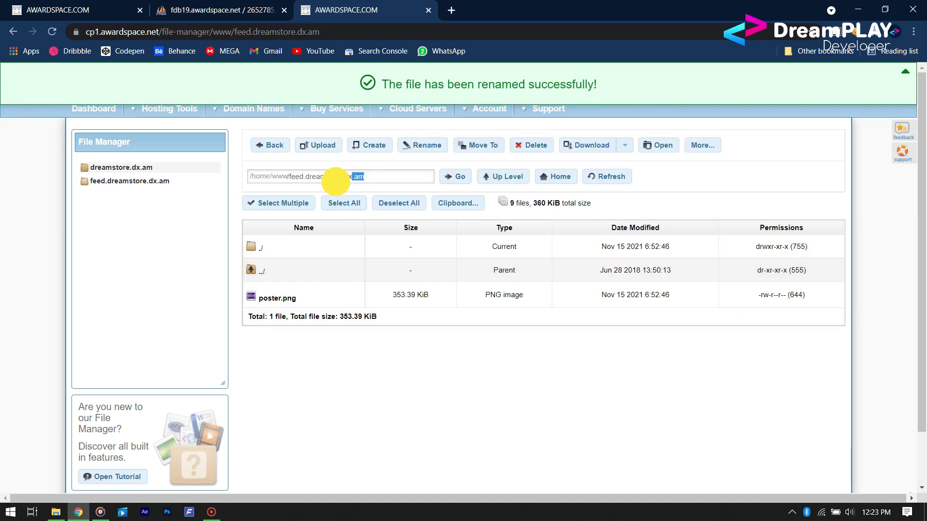
left_click(218, 9)
Step: Set the first row's image to poster.png and url to url.com
type("poster.p")
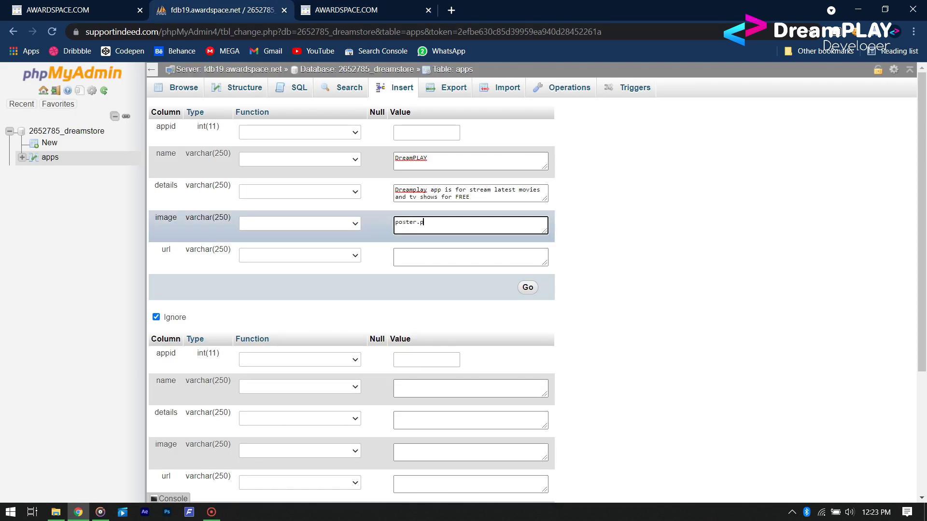
type("ng")
key("Tab")
type("url.com")
Step: Fill the second row with DreamStore and 'Dreamstore is for download free sketchware projects'
scroll(483, 290, "down", 3)
left_click(470, 226)
type("DreamStore")
key("Tab")
type("Dreamstore is for download free sketchware projects")
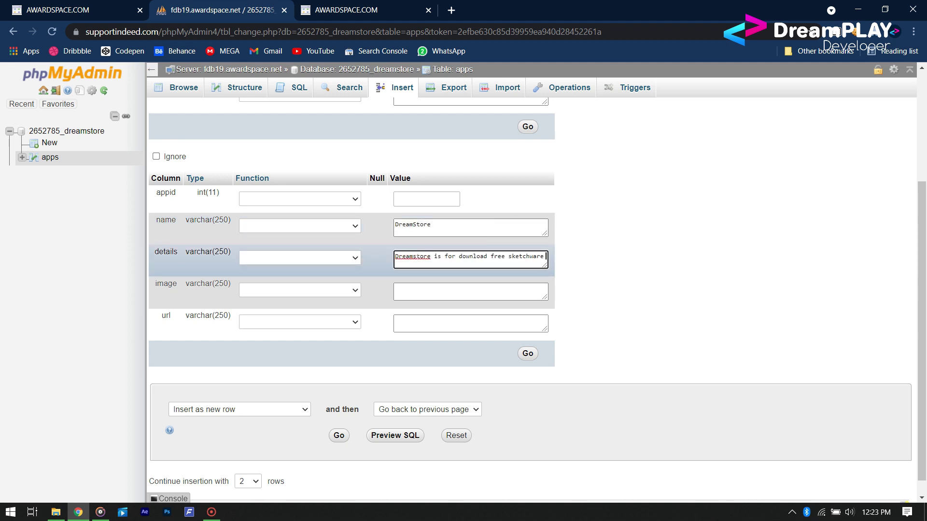
left_click(413, 285)
scroll(471, 245, "up", 5)
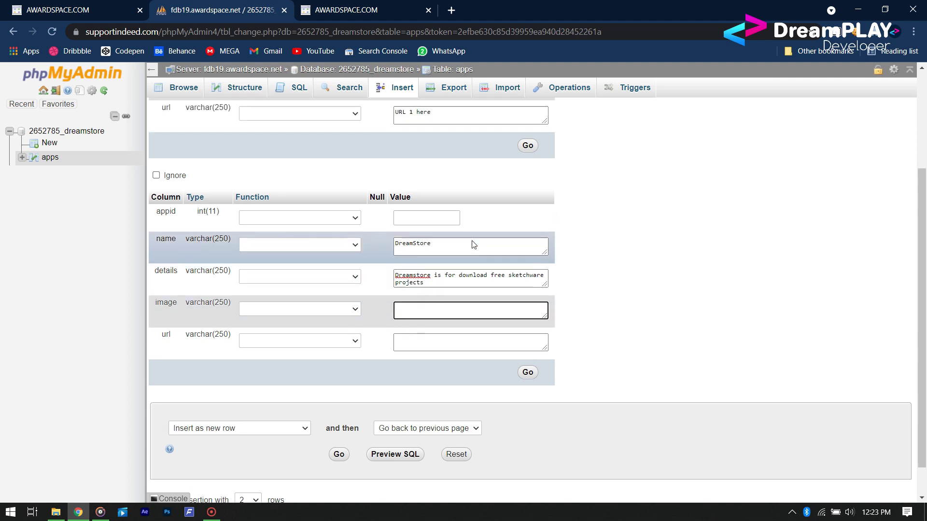
left_click(346, 10)
Step: Upload the cover image IMG_20210921_171544 from Videos > YouTube > Covers into the feed folder
left_click(347, 201)
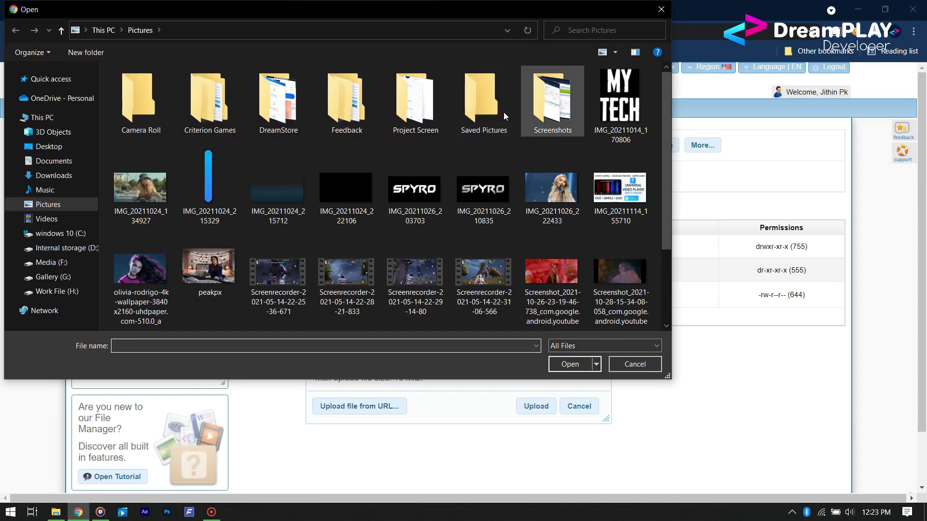
left_click(47, 218)
double_click(281, 101)
double_click(211, 101)
scroll(552, 212, "down", 5)
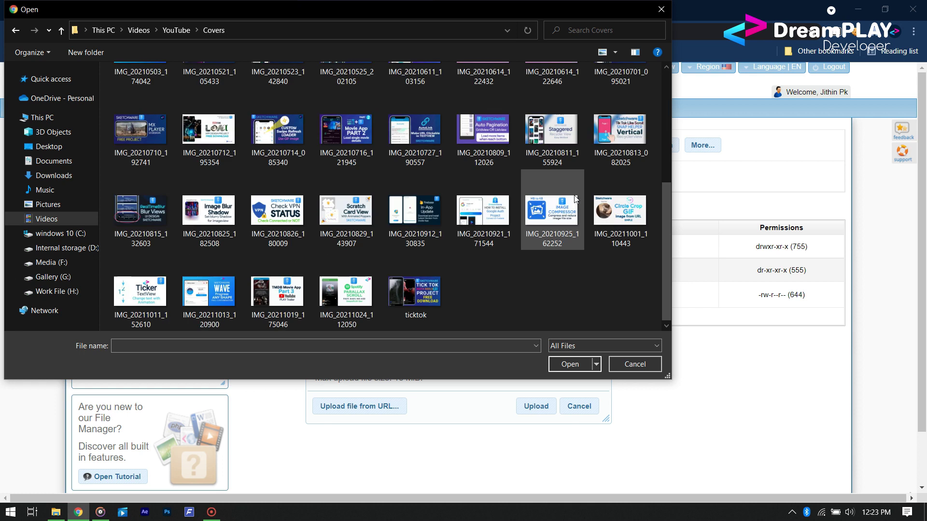
left_click(482, 212)
left_click(570, 363)
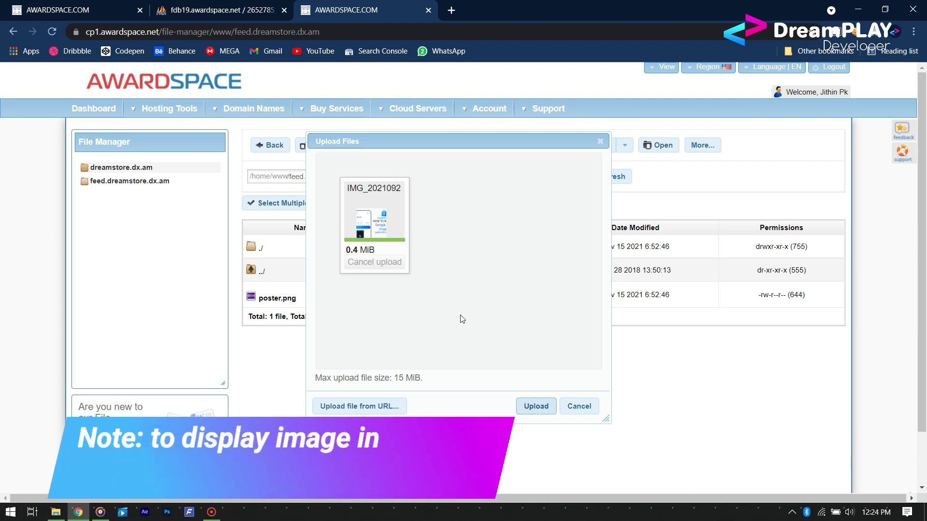
left_click(579, 406)
Step: Return to the phpMyAdmin insert form at the second row's image field
key("ctrl+Page_Up")
scroll(424, 324, "down", 3)
left_click(410, 291)
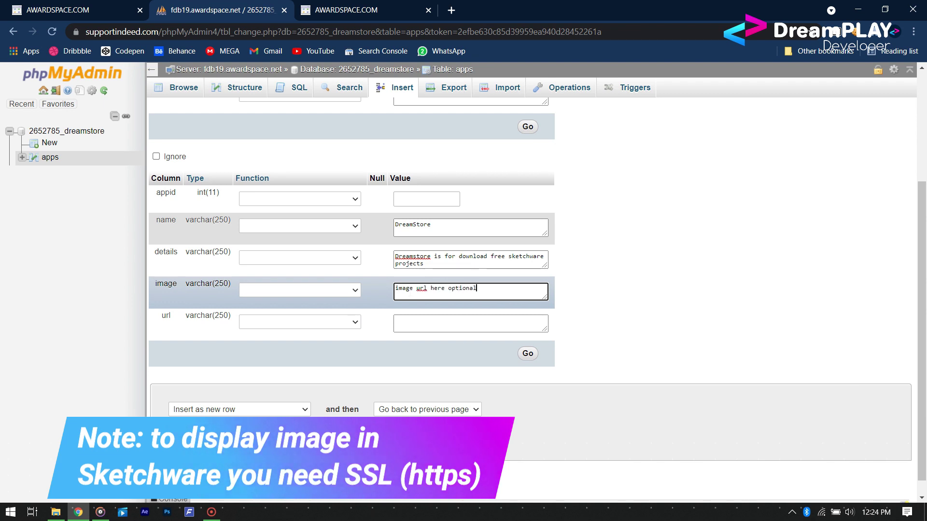
Step: Enter 'url path here' as the second row's url, save both rows and list the apps table
left_click(395, 330)
type("url path he")
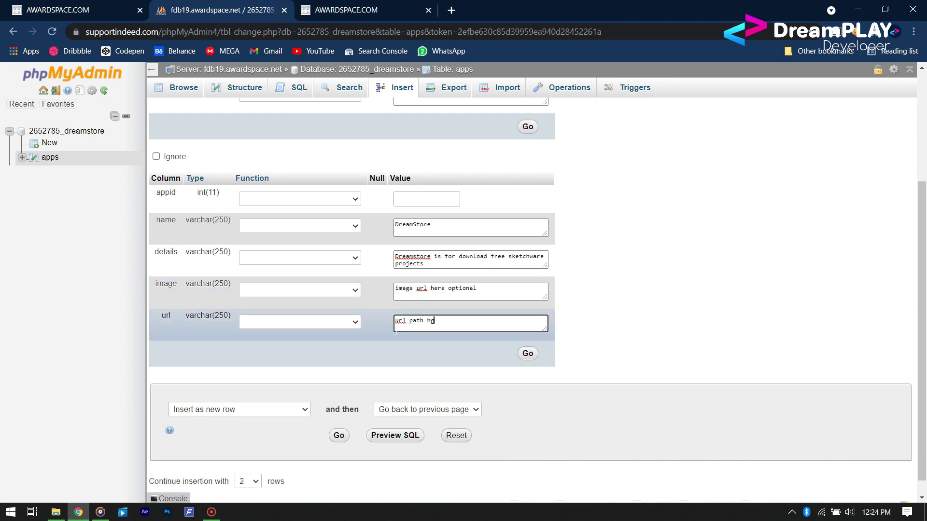
type("re")
left_click(527, 353)
left_click(183, 87)
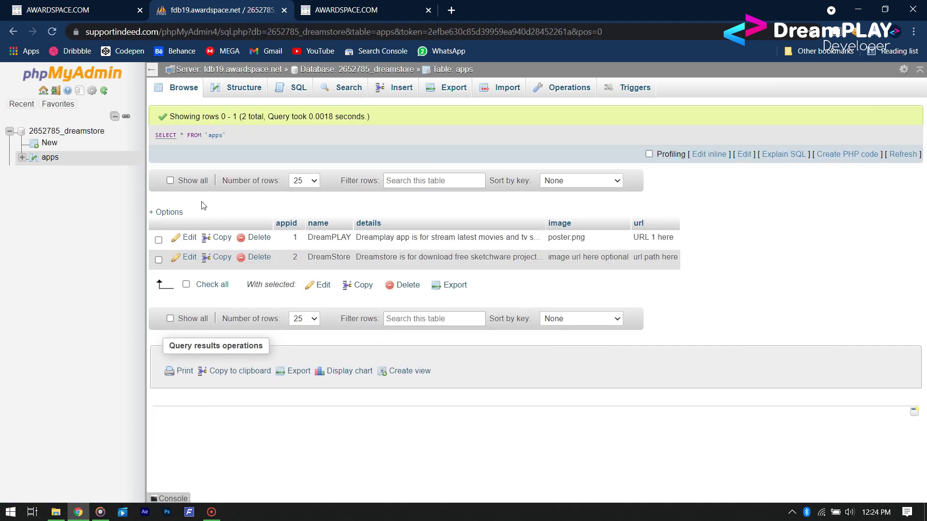
Step: Insert a Mirecovery row with its redmi photo-recovery description, image URL and download URL placeholders
left_click(402, 87)
type("Mirecovery")
left_click(476, 191)
type("An app to")
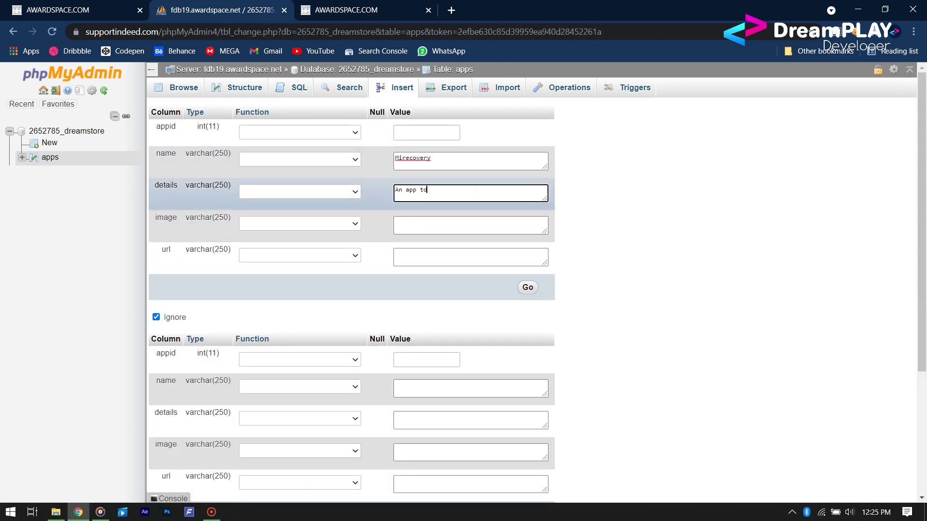
type(" recover redmi")
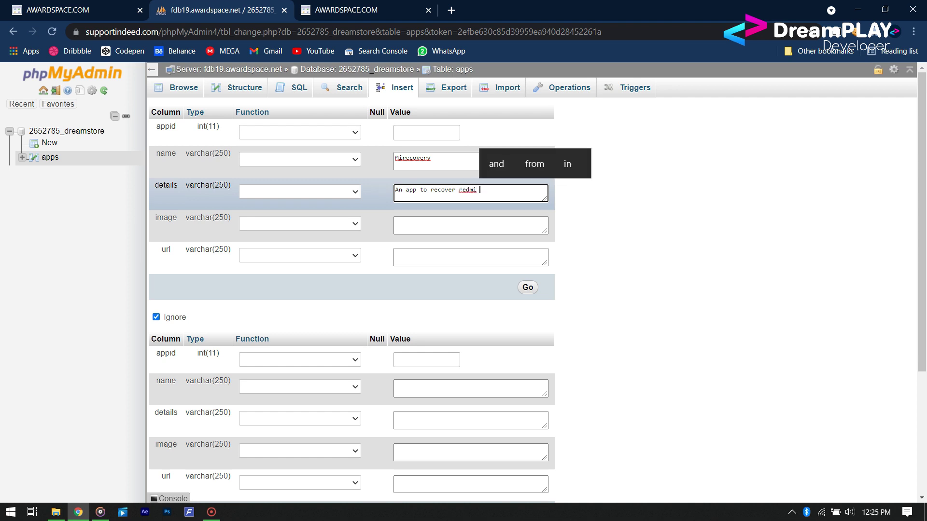
type(" lost photos from miui a")
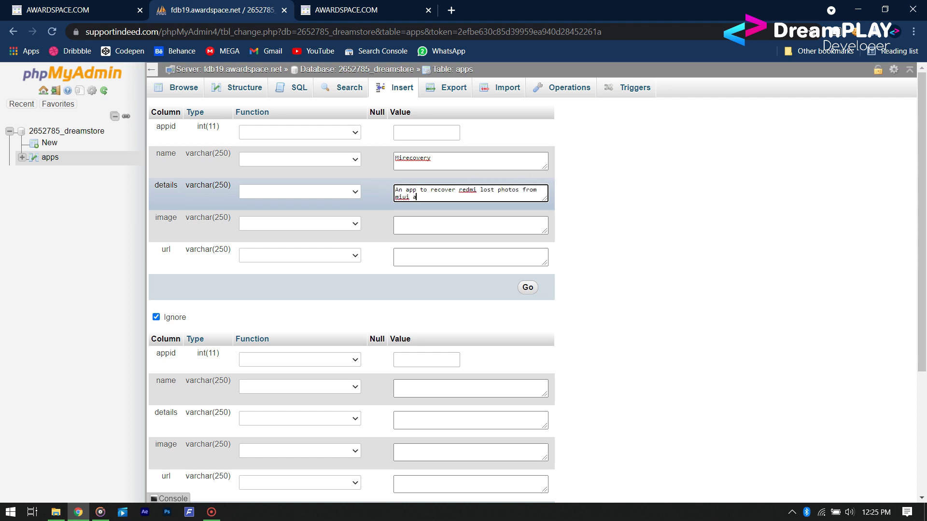
type("pp")
left_click(496, 222)
type("url imag")
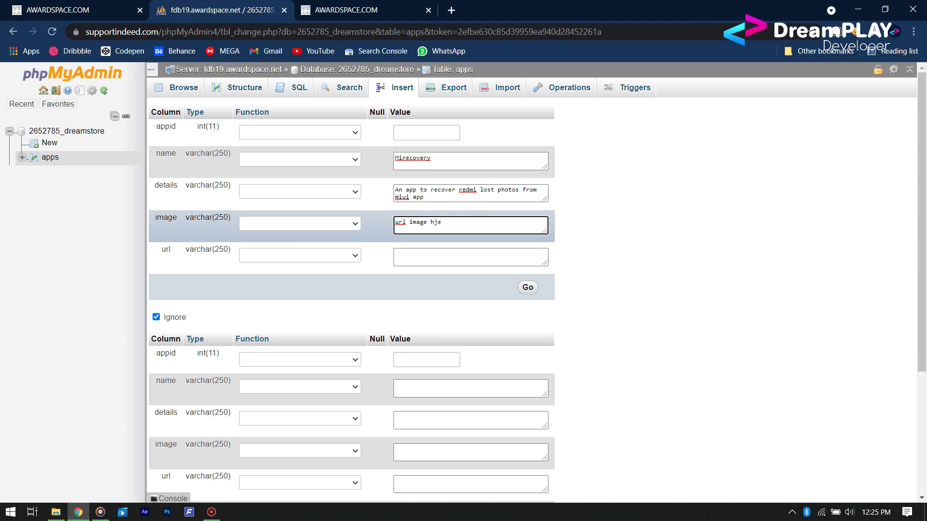
type("e here must need https")
left_click(497, 257)
type("download url here")
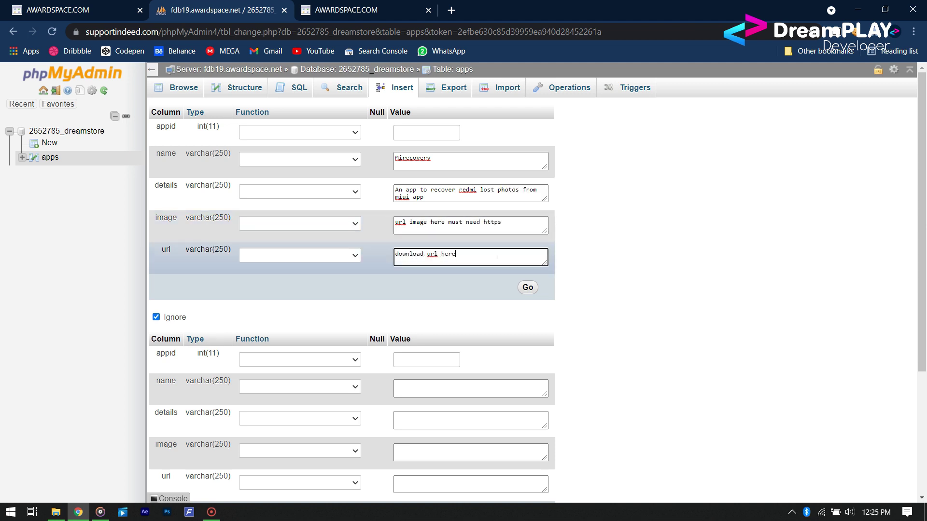
type(" test")
left_click(528, 287)
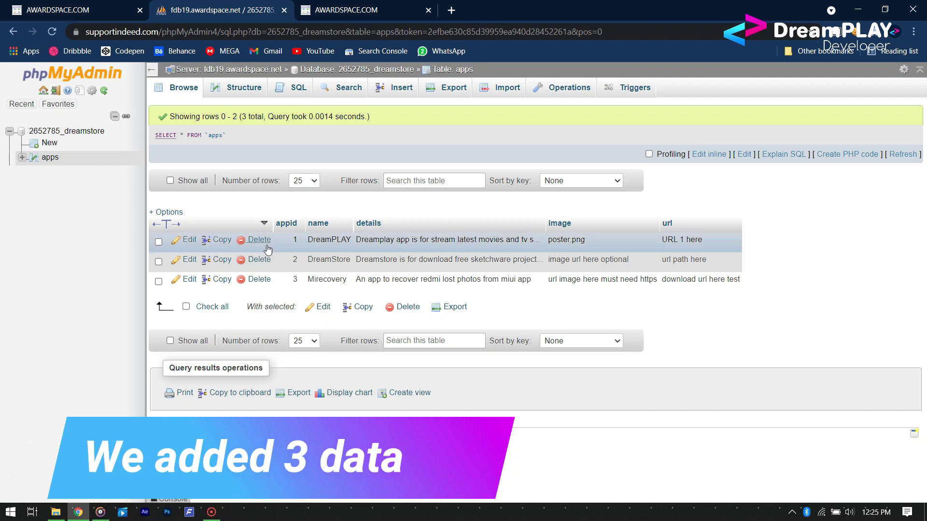
left_click(387, 9)
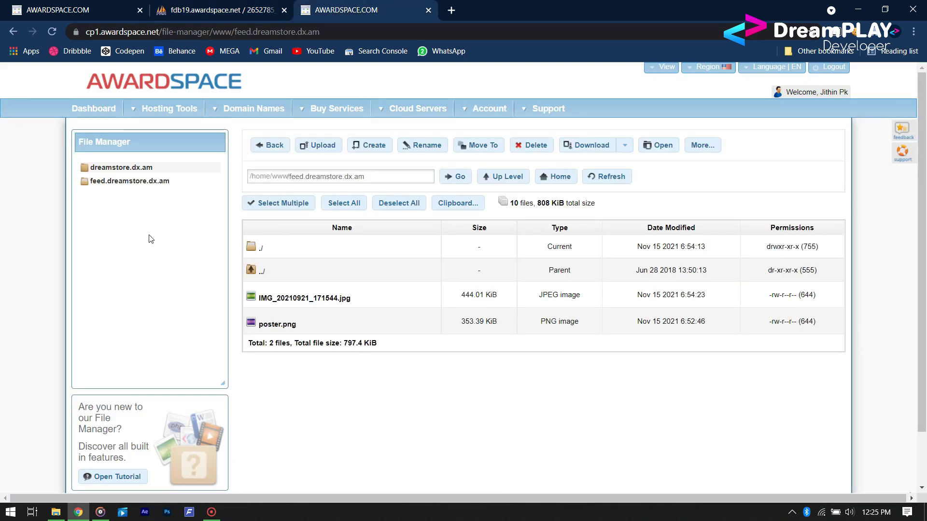
Step: Review the database host, port and name on AwardSpace's Database Manager page
left_click(89, 5)
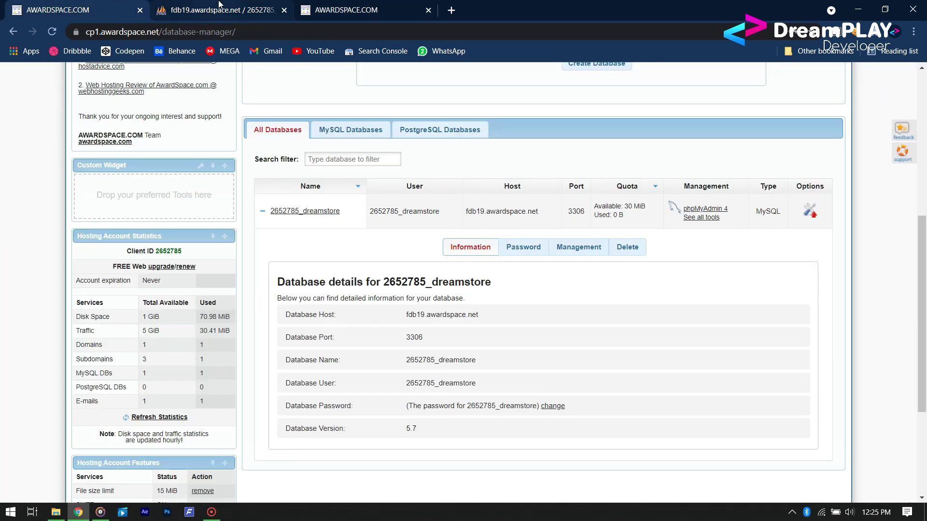
left_click_drag(408, 311, 496, 372)
left_click(524, 348)
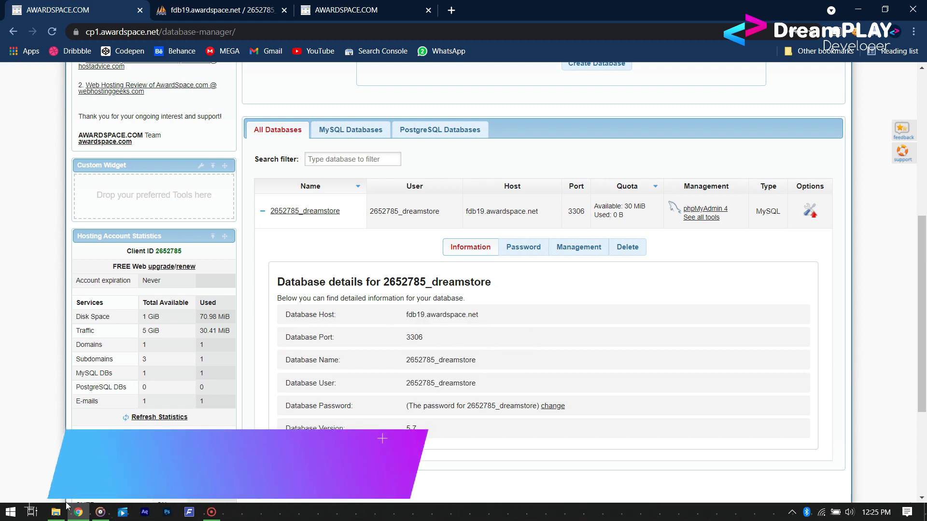
Step: Open the downloaded auth.php and index.php together in Notepad++
left_click(56, 511)
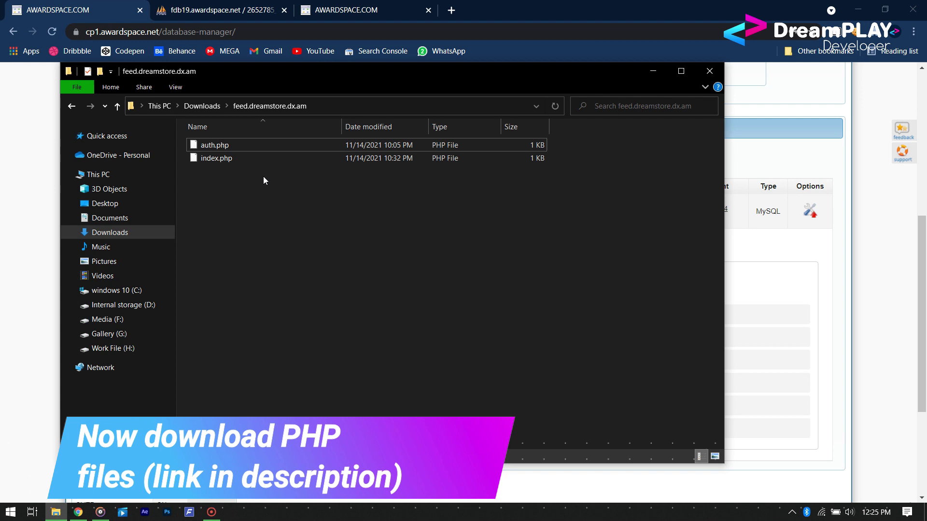
left_click_drag(265, 201, 269, 143)
right_click(269, 144)
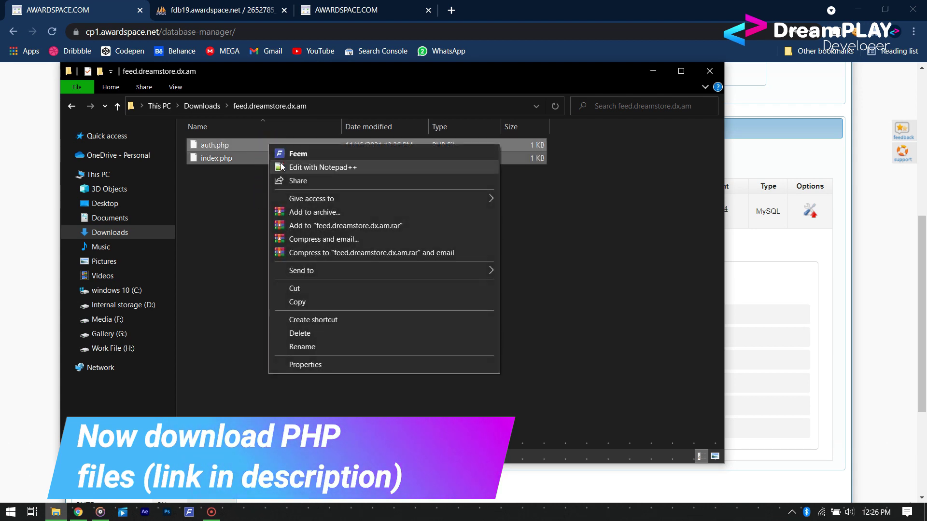
left_click(282, 167)
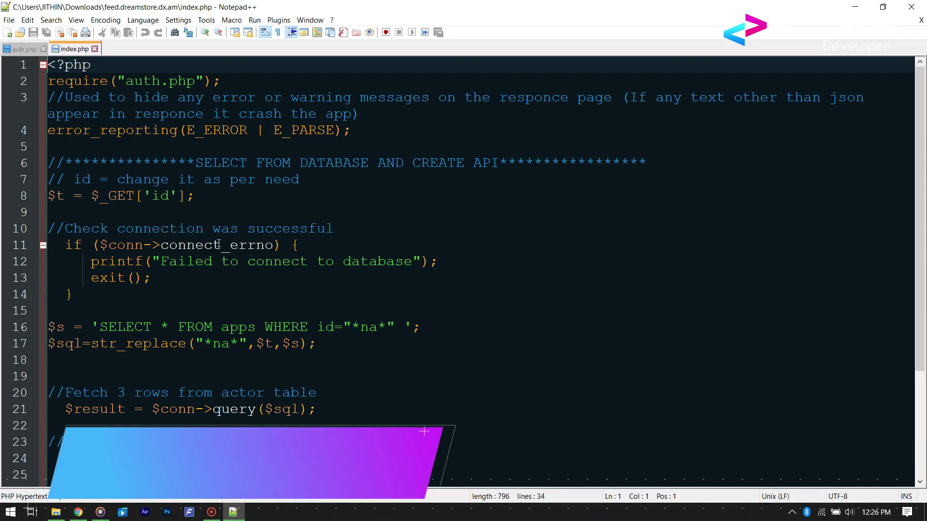
Step: Copy the database host fdb19.awardspace.net into $db_host in auth.php
scroll(58, 96, "down", 3)
scroll(39, 73, "up", 3)
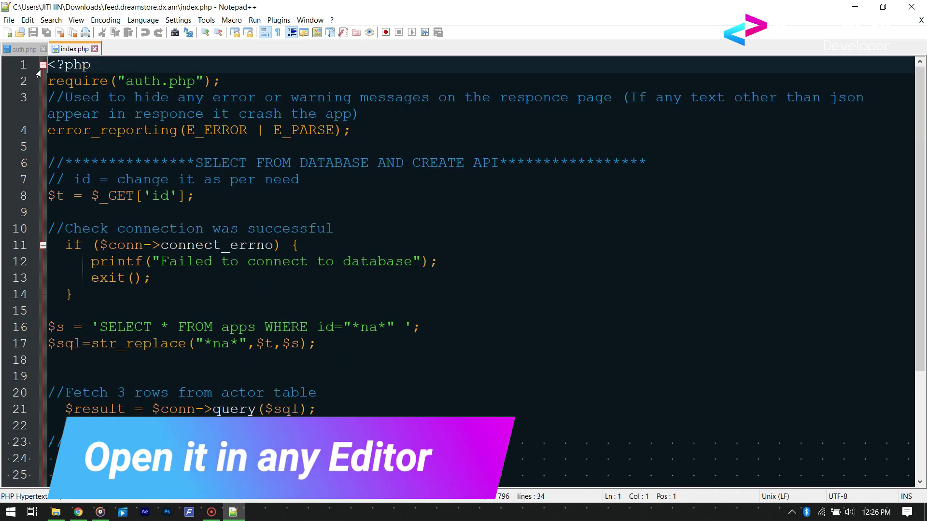
left_click(23, 49)
left_click(151, 82)
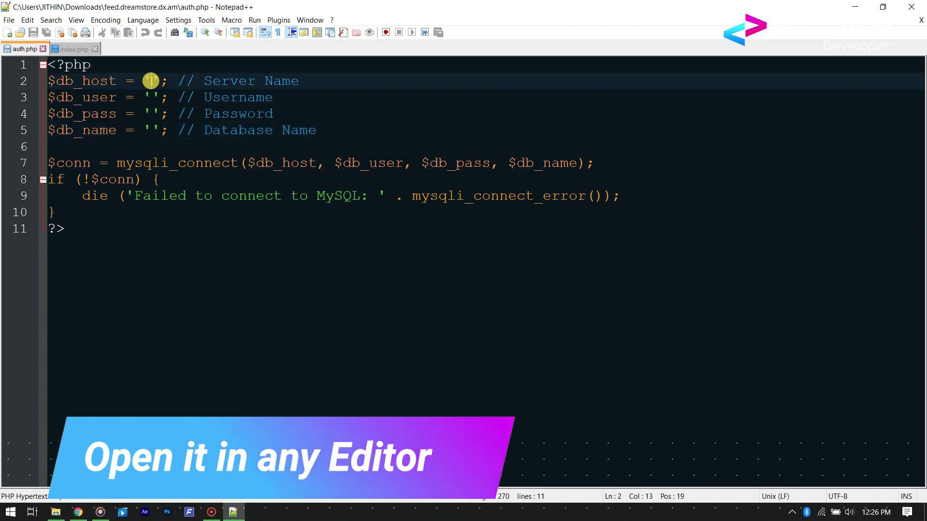
left_click(83, 516)
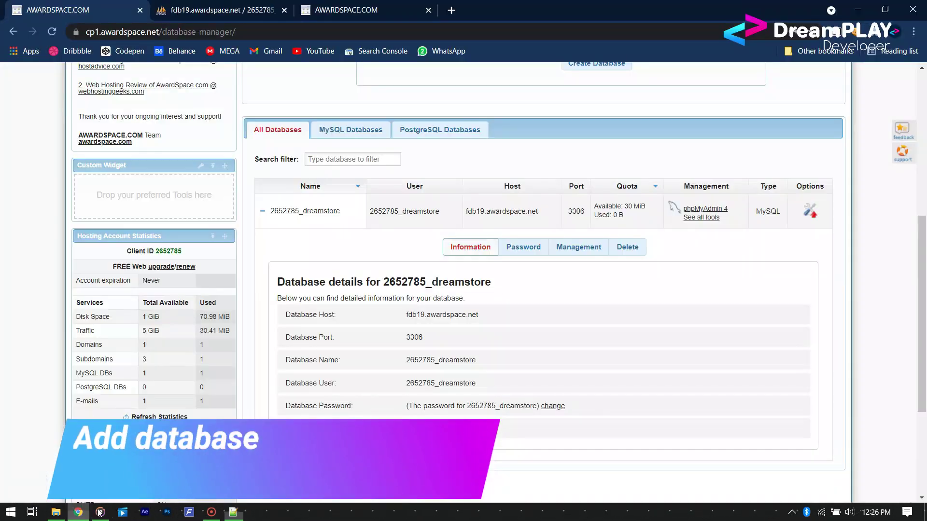
left_click_drag(474, 315, 406, 314)
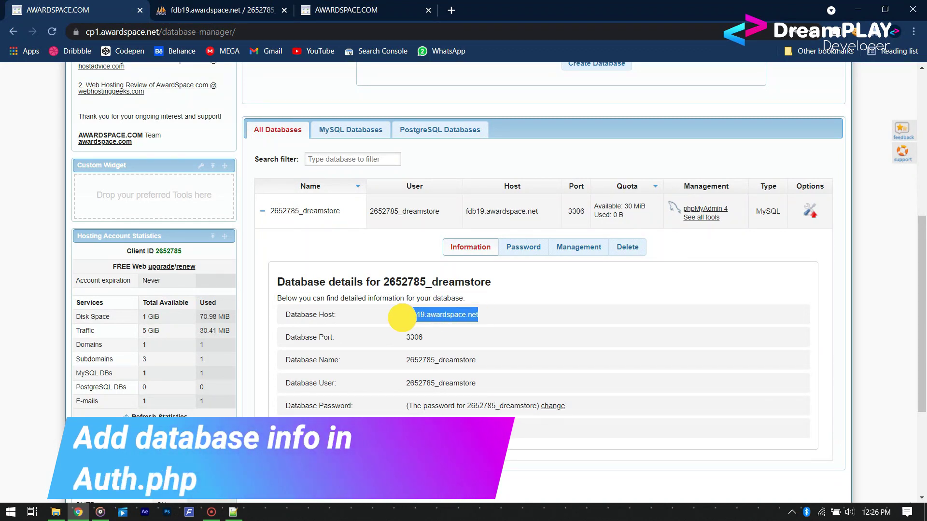
right_click(419, 317)
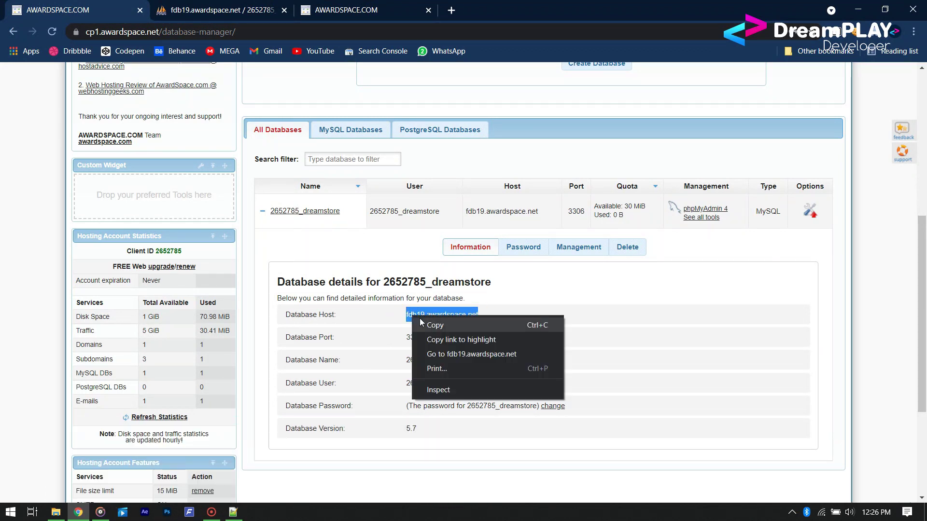
left_click(422, 323)
key("XF86AudioLowerVolume")
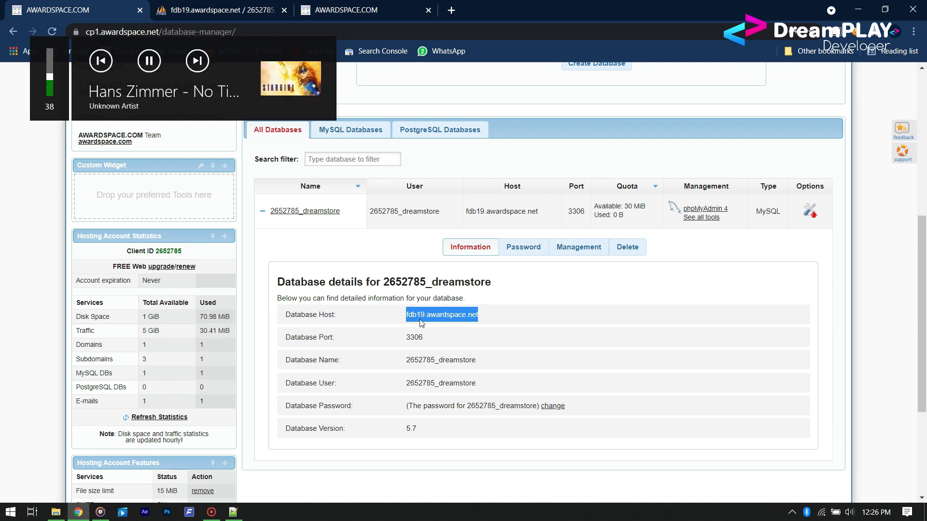
key("XF86AudioPlay")
left_click(234, 510)
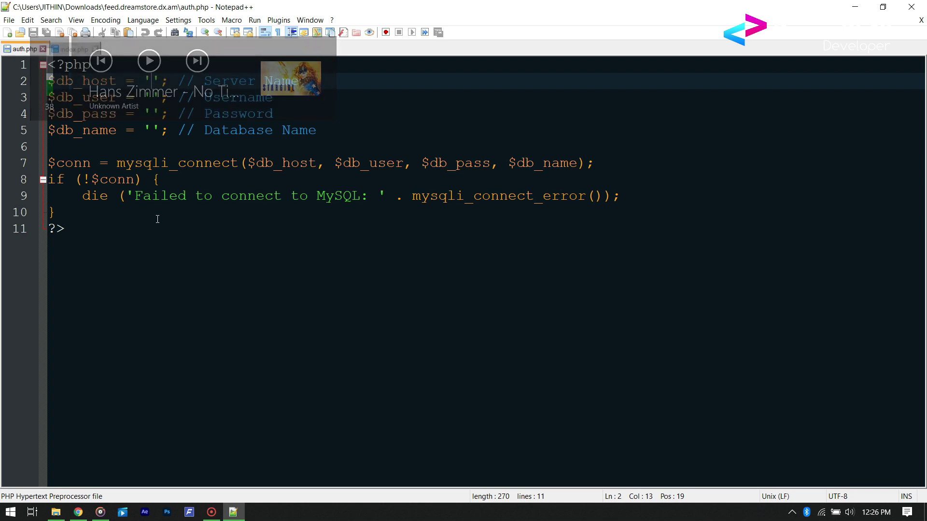
key("ctrl+v")
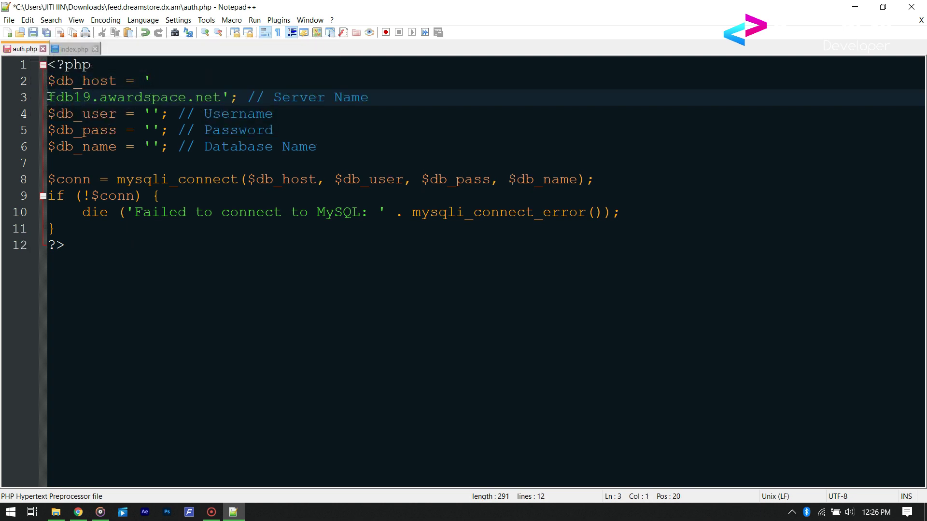
key("BackSpace")
left_click(79, 513)
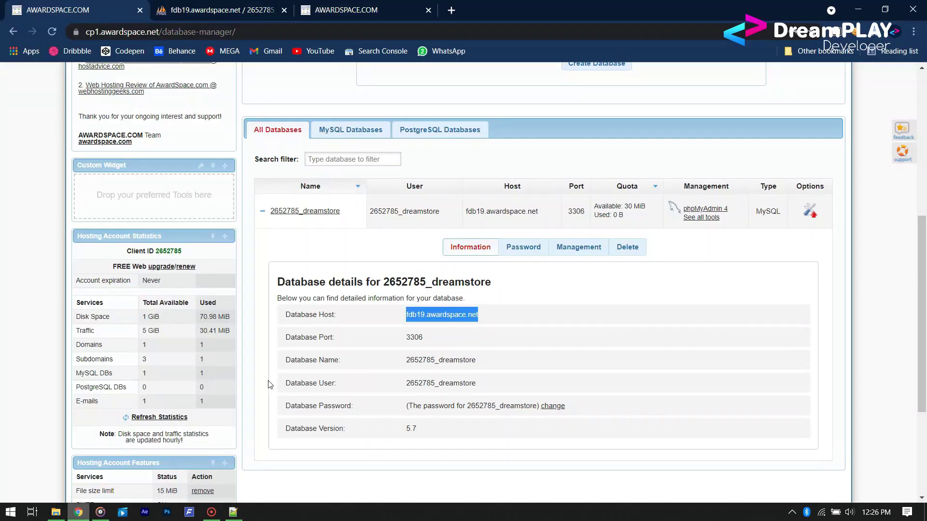
left_click_drag(478, 361, 406, 365)
right_click(416, 366)
left_click(416, 368)
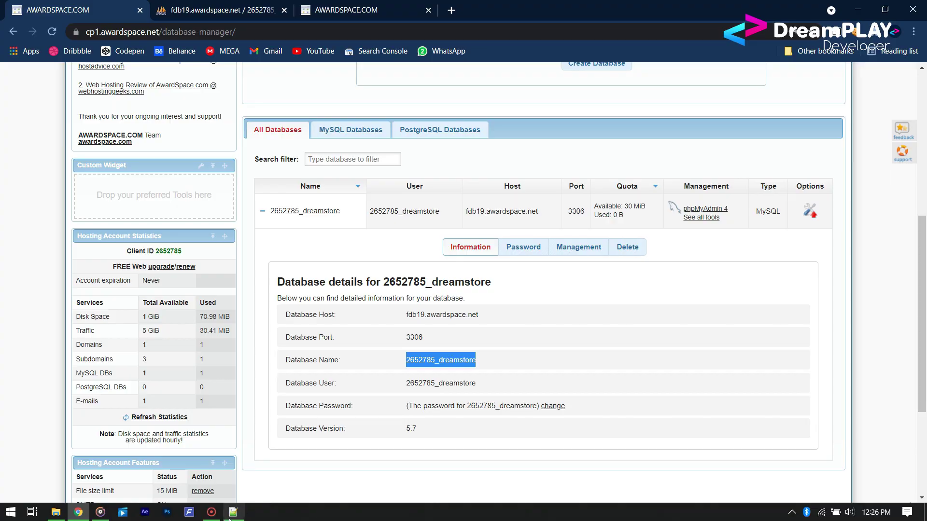
left_click(232, 514)
left_click(152, 96)
key("ctrl+v")
left_click(151, 129)
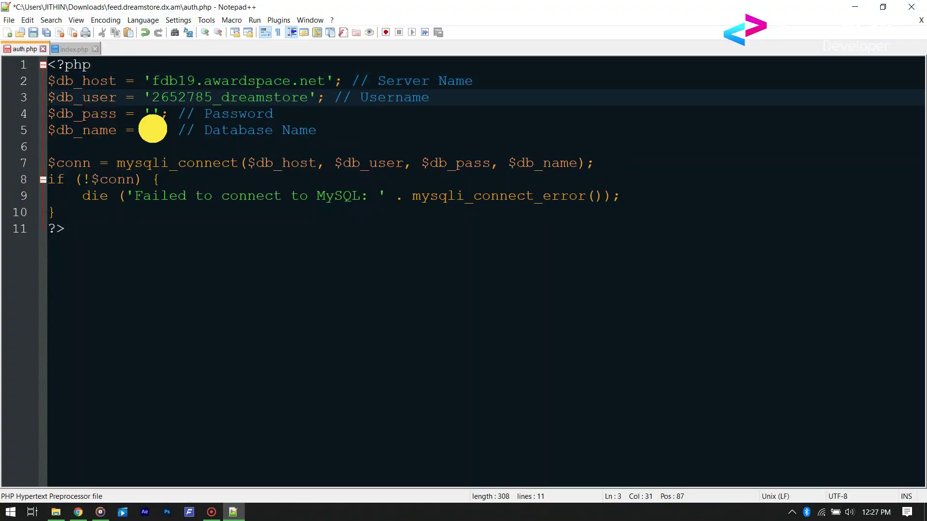
key("ctrl+v")
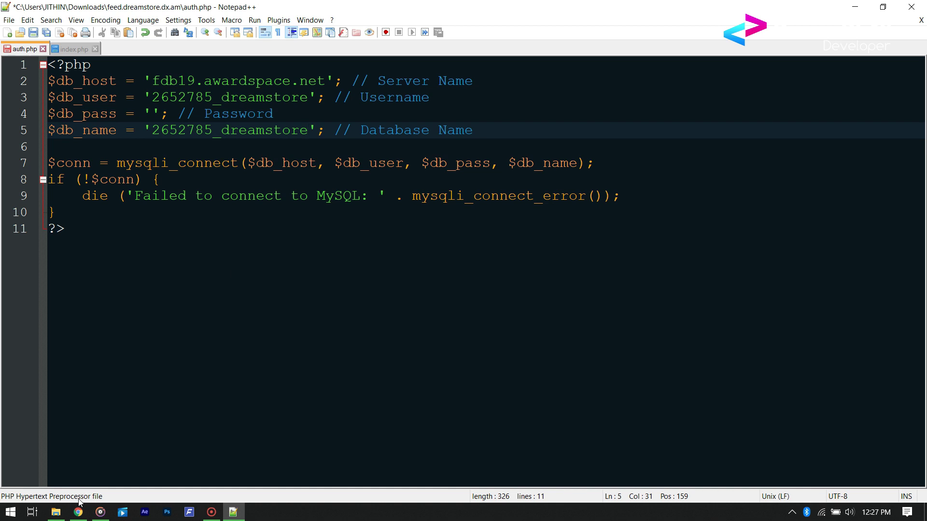
Step: Copy the database password into $db_pass and save auth.php
left_click(78, 511)
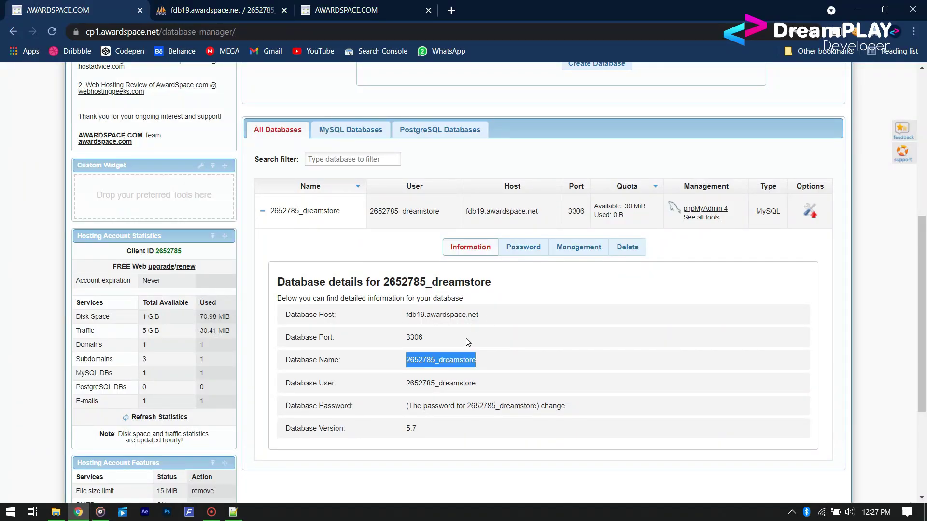
left_click_drag(406, 405, 585, 400)
left_click(585, 400)
scroll(579, 386, "up", 5)
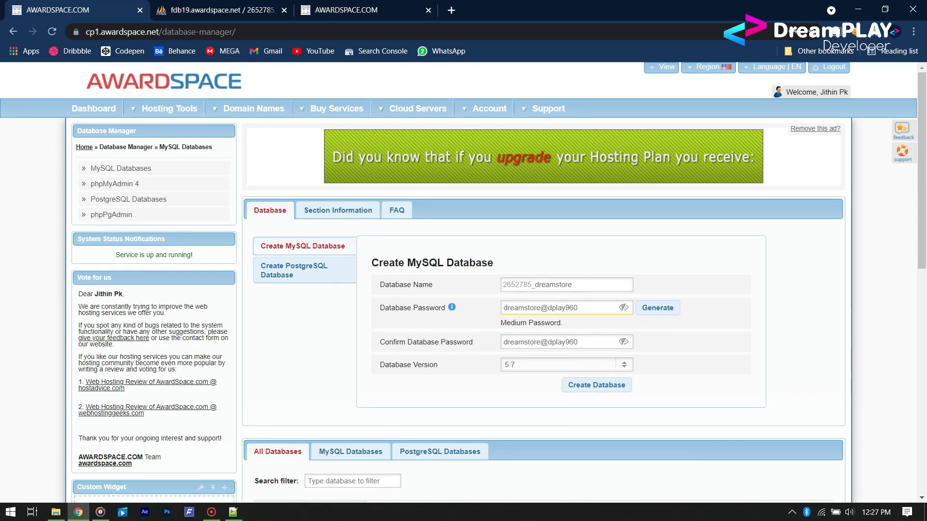
triple_click(510, 309)
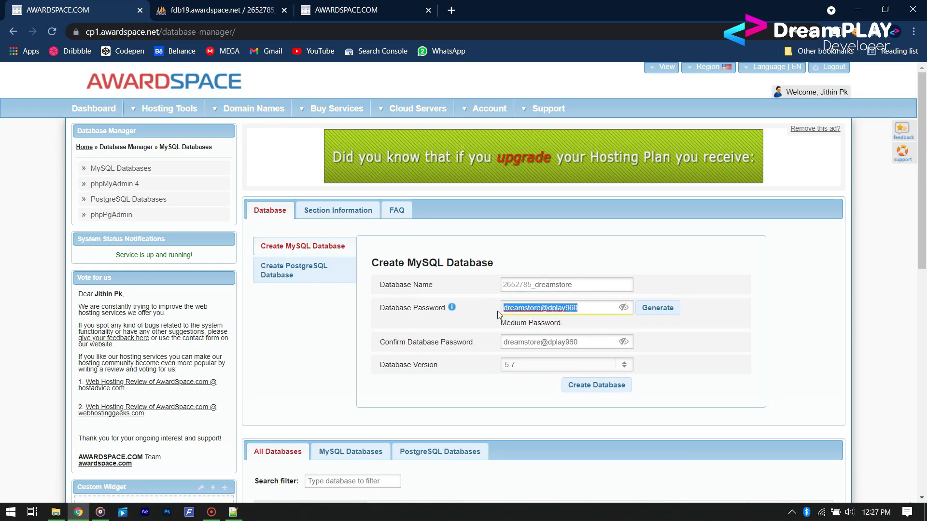
left_click(234, 512)
left_click(155, 113)
key("ctrl+v")
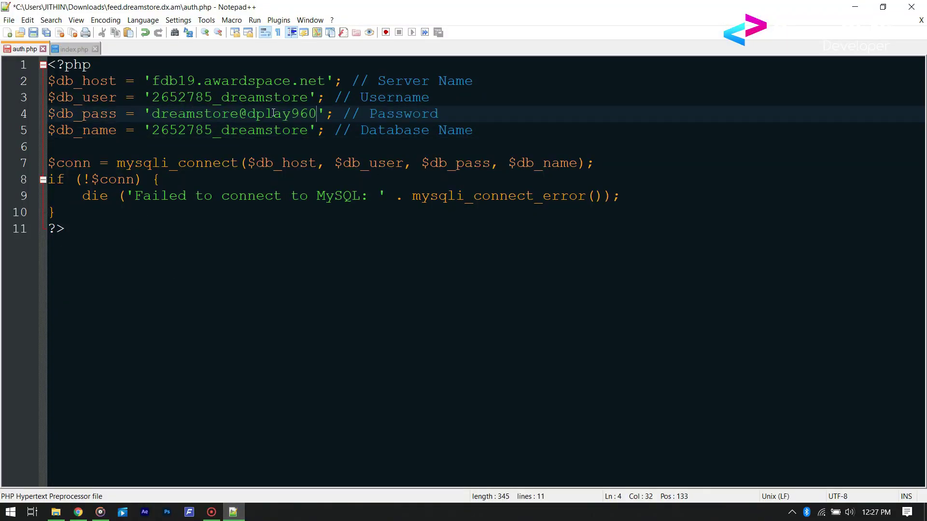
left_click(34, 33)
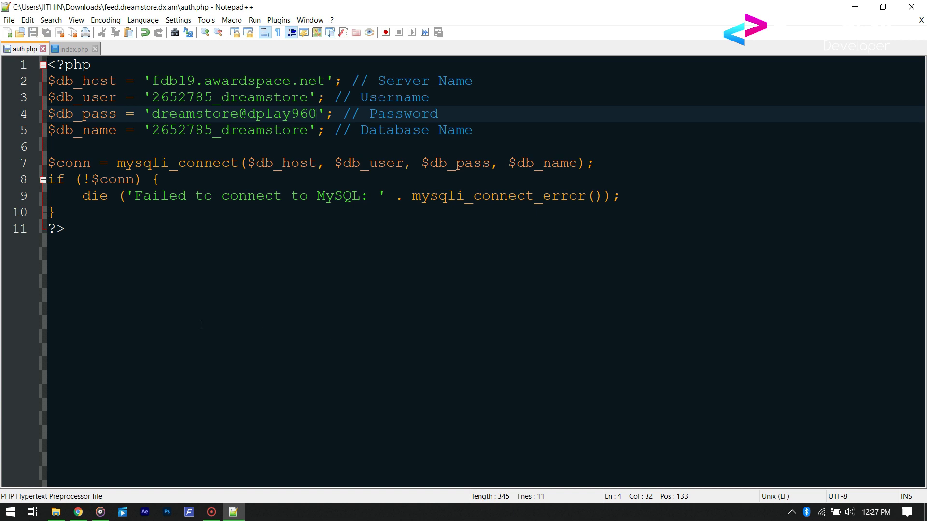
left_click(79, 50)
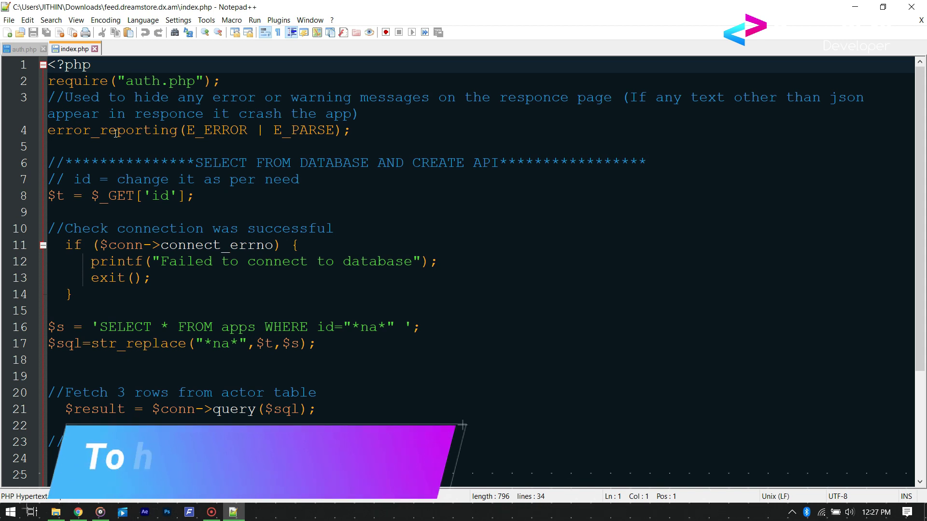
Step: Walk through index.php: error reporting, the auth.php include, the id parameter and the apps query
left_click_drag(48, 131, 357, 131)
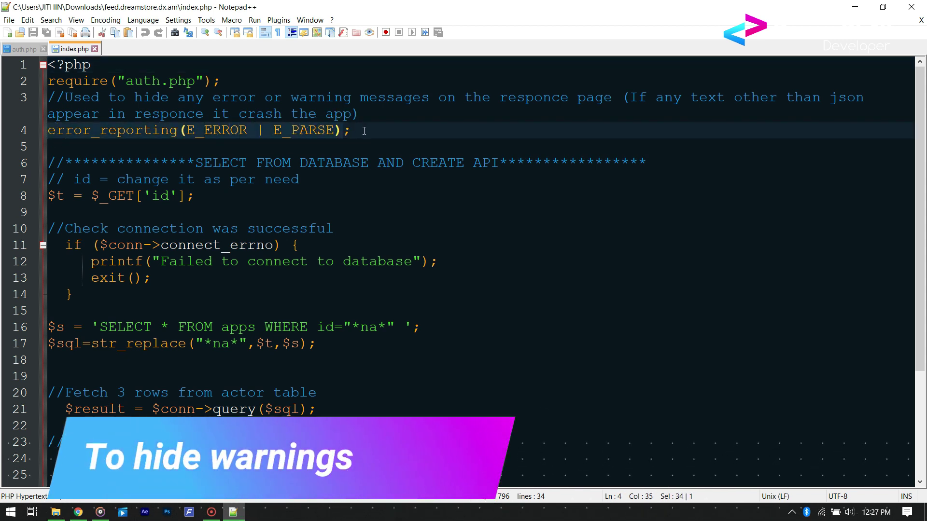
left_click(216, 80)
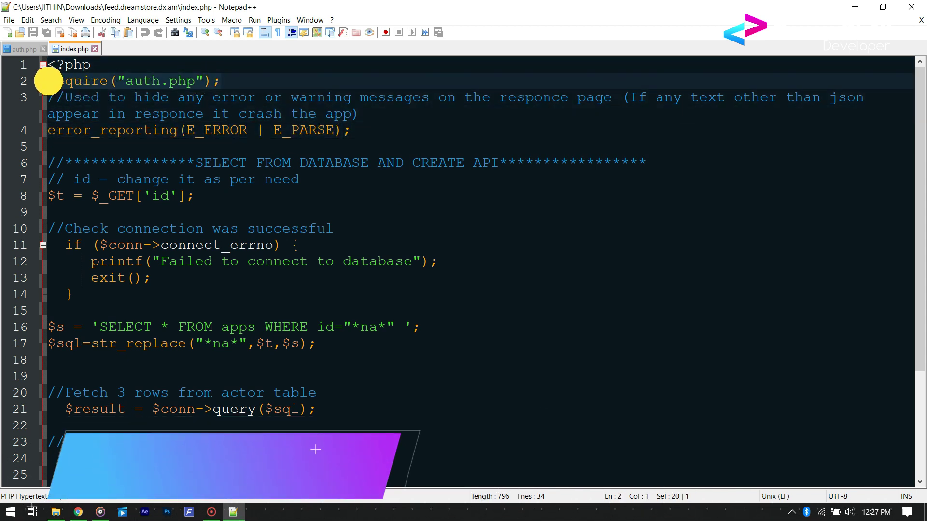
left_click(152, 80)
left_click(24, 49)
left_click(73, 49)
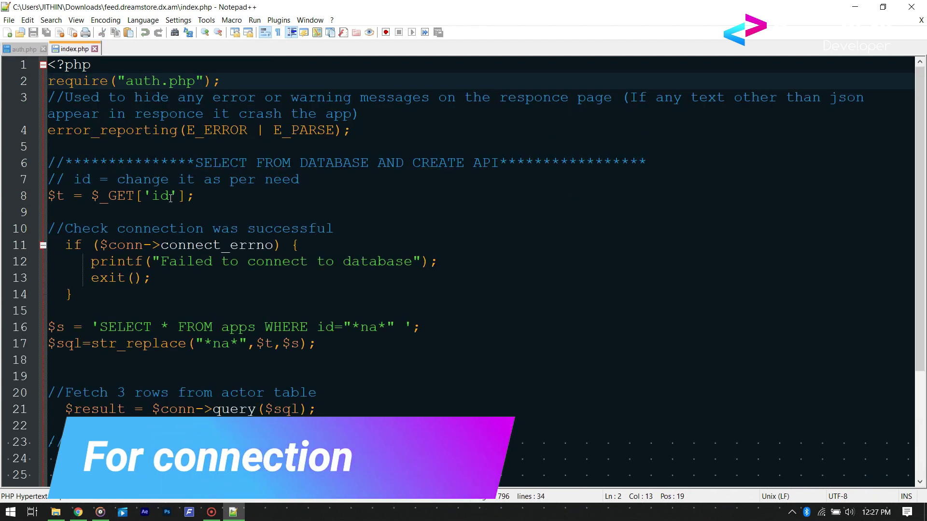
left_click_drag(170, 198, 151, 196)
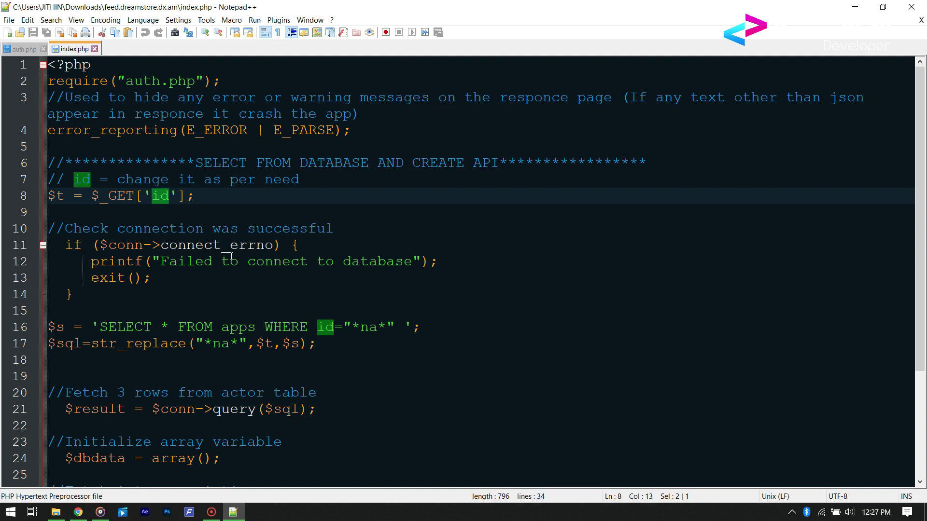
scroll(231, 256, "down", 3)
left_click(232, 208)
double_click(239, 196)
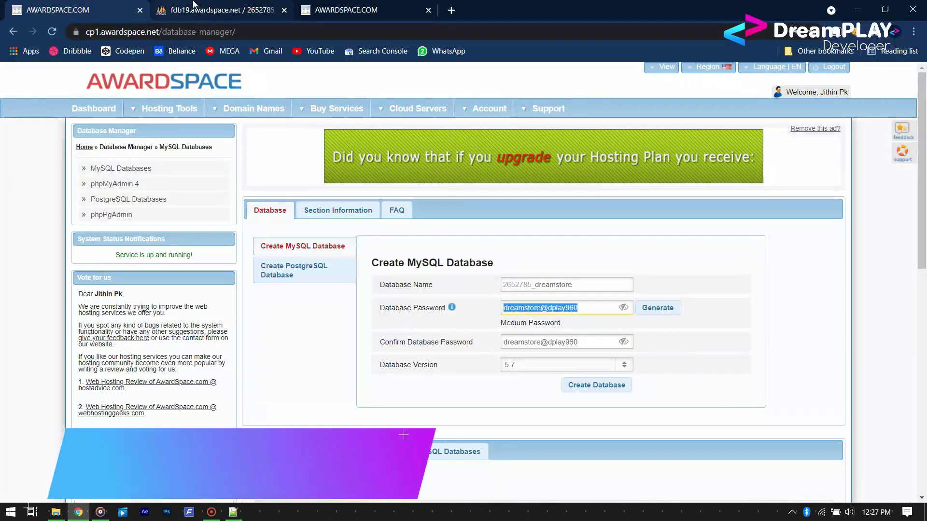
Step: Compare the query's table name and id column against the apps table in phpMyAdmin
left_click(193, 8)
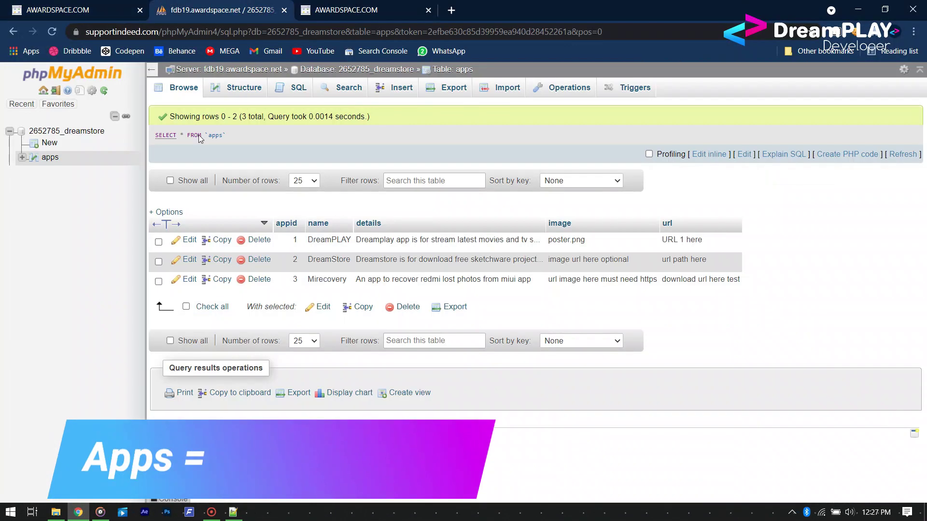
left_click(51, 159)
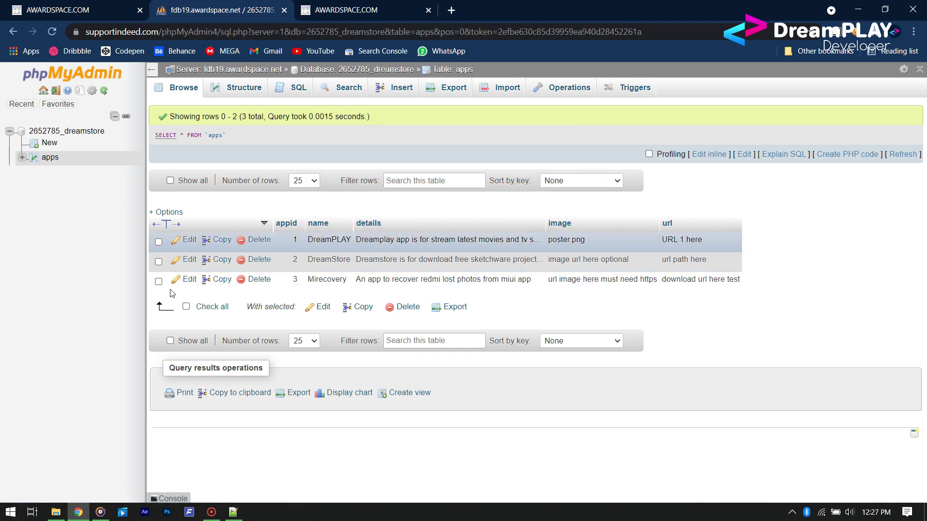
left_click(234, 512)
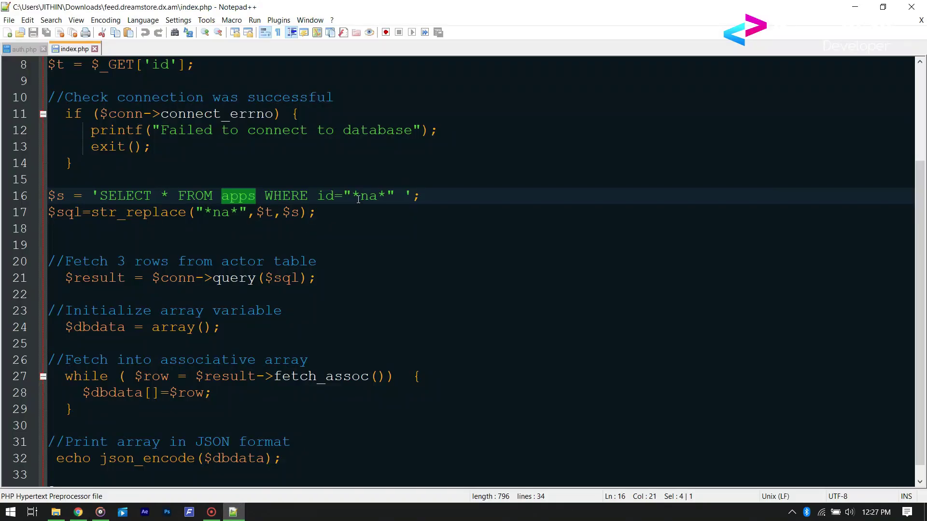
double_click(325, 195)
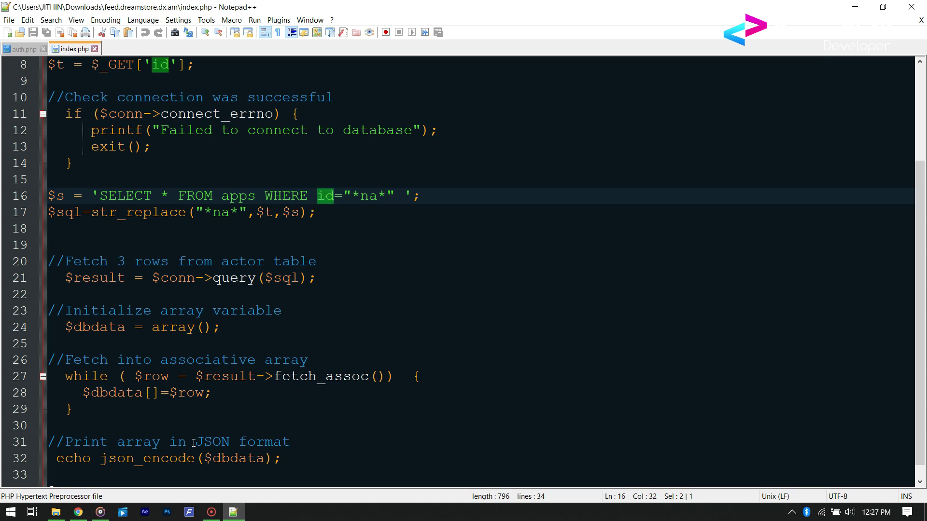
left_click(73, 512)
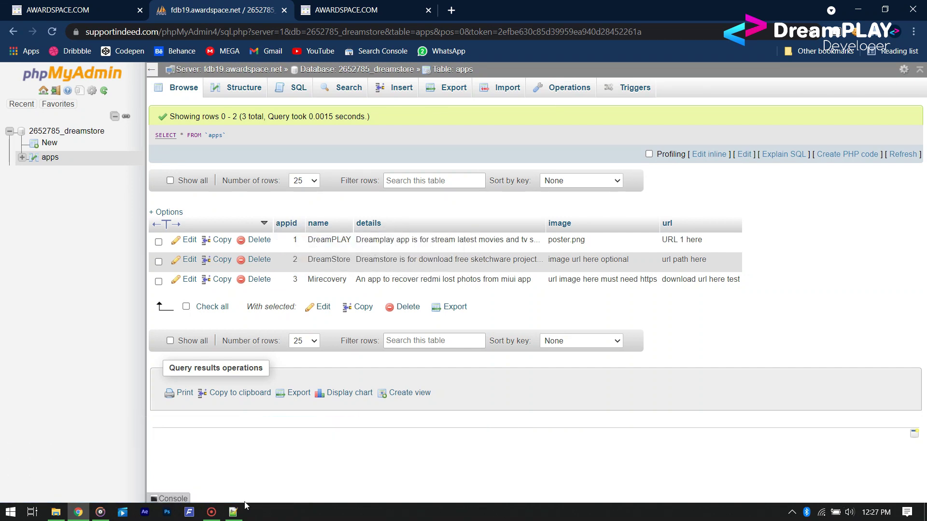
left_click(233, 512)
scroll(198, 299, "down", 1)
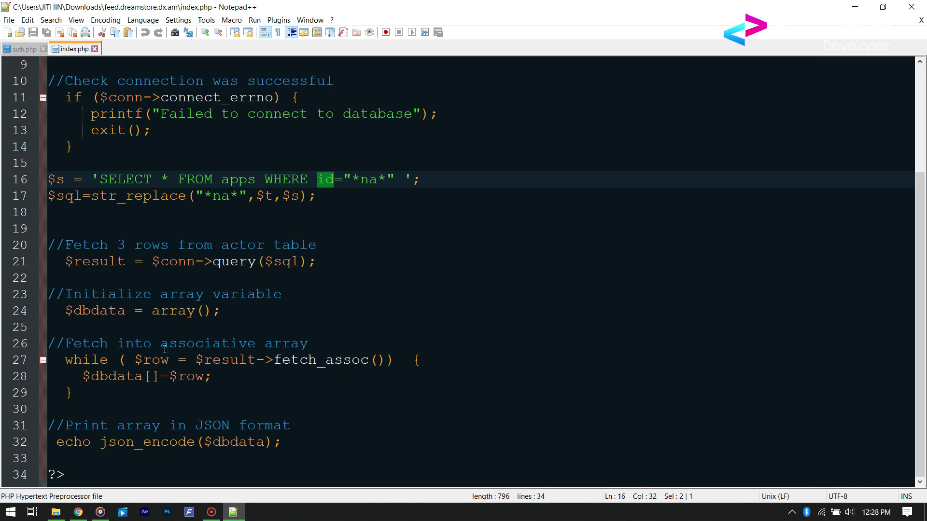
scroll(165, 349, "up", 3)
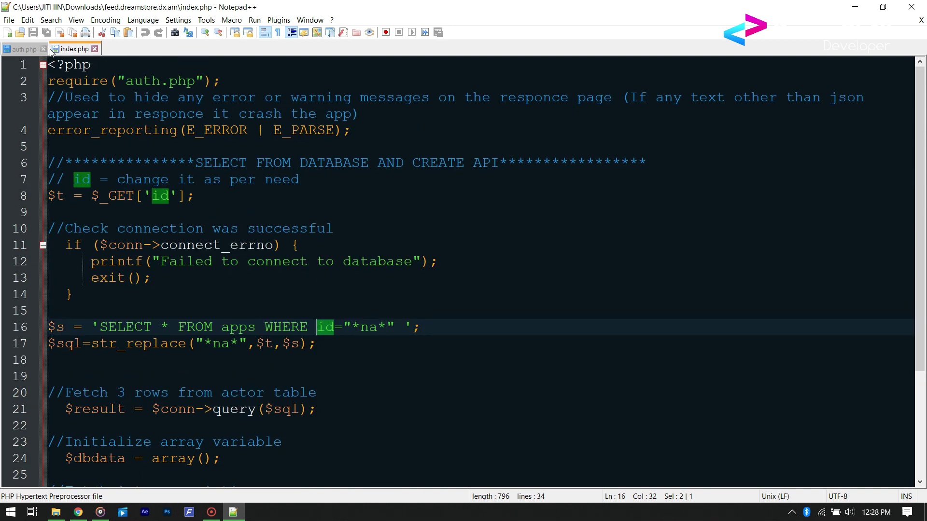
Step: Minimize Notepad++ and start an upload into the AwardSpace website folder
left_click(849, 6)
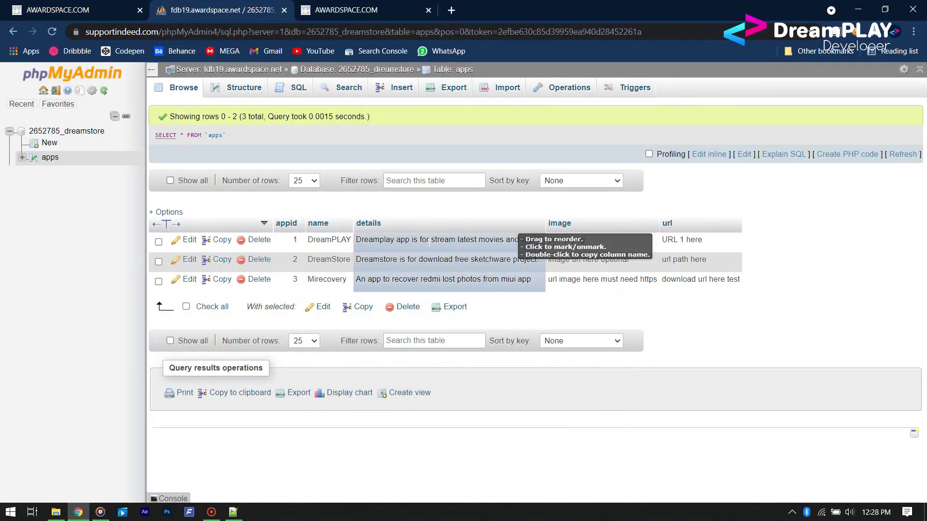
left_click(346, 9)
mouse_move(336, 108)
left_click(316, 145)
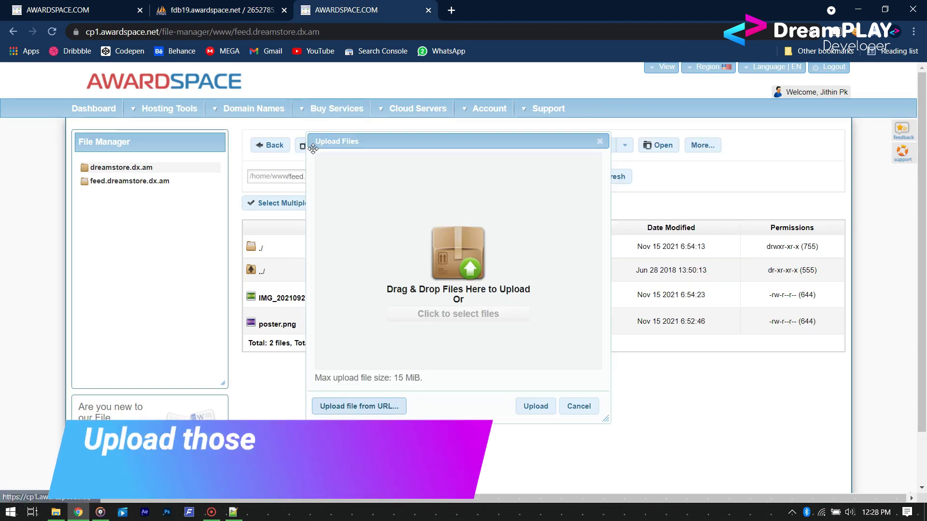
Step: Drag auth.php and index.php from the local folder into the upload dialog and upload them
left_click(55, 512)
left_click_drag(293, 70, 55, 256)
left_click_drag(193, 336, 441, 209)
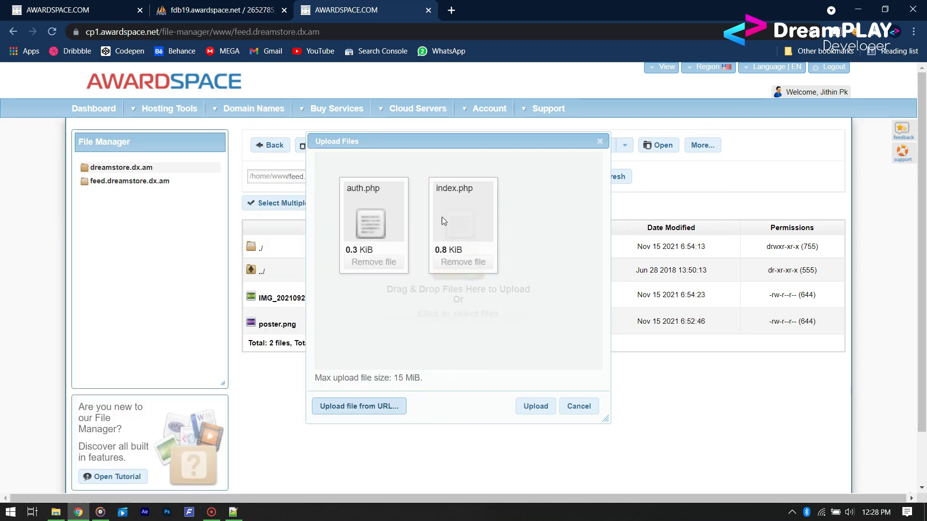
left_click(525, 408)
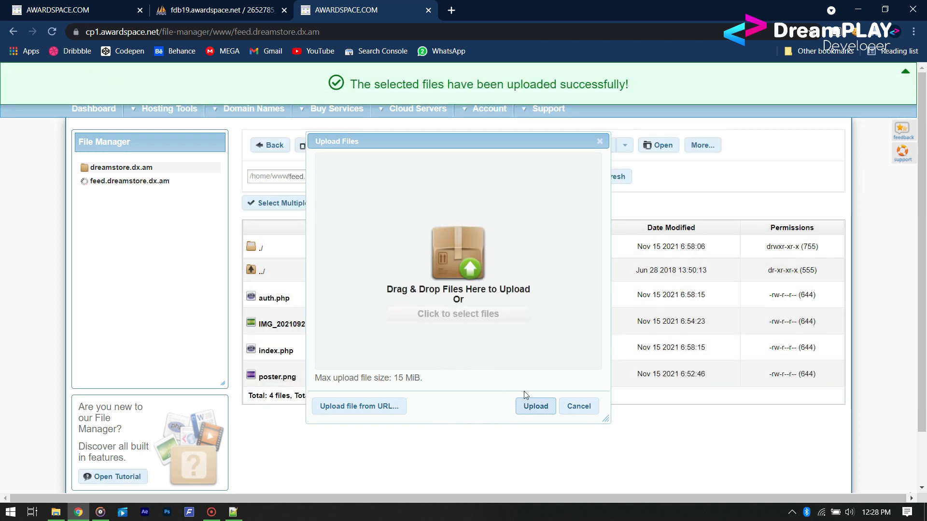
left_click(579, 406)
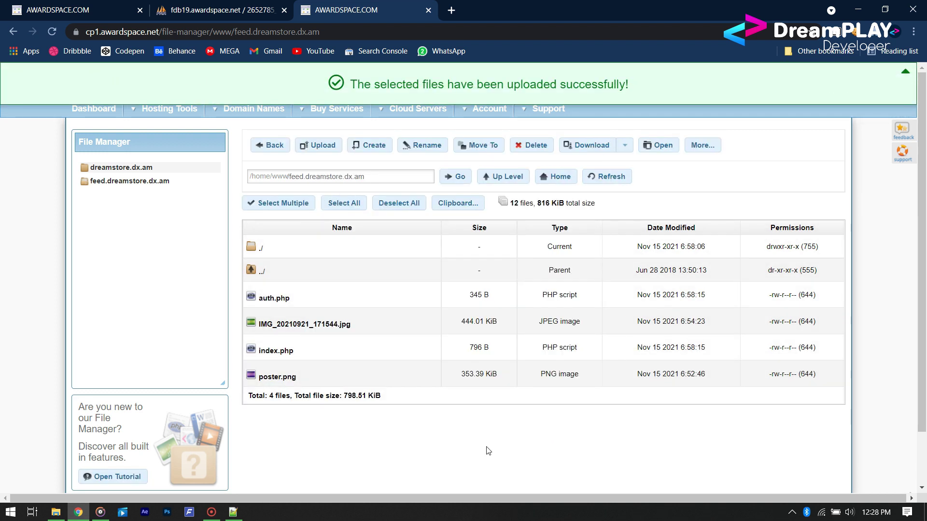
left_click(272, 354)
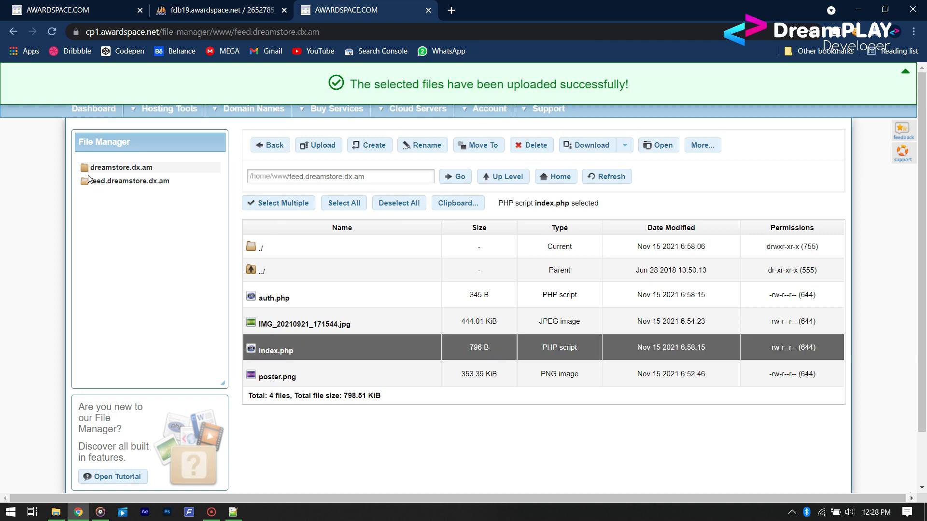
Step: Load feed.dreamstore.dx.am/?id=2 in a new tab, which shows a fetch_assoc fatal error
left_click(446, 10)
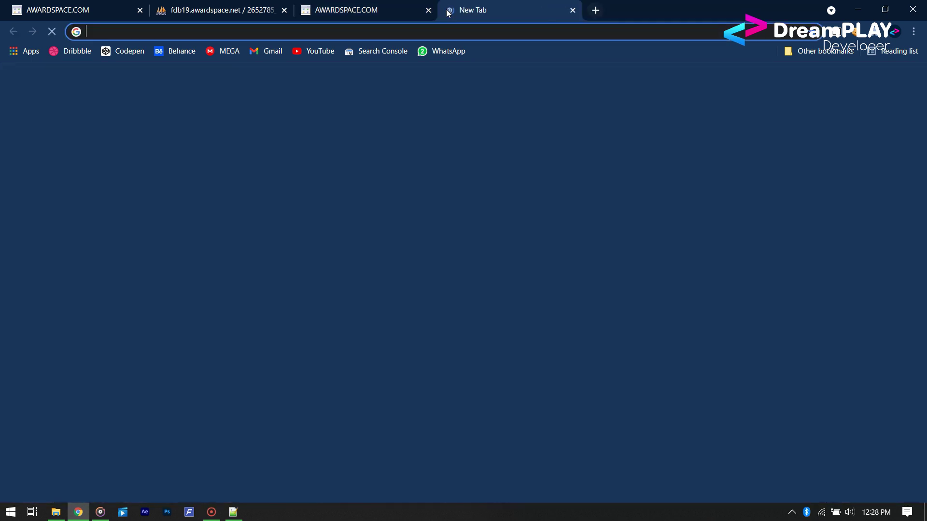
type("feed")
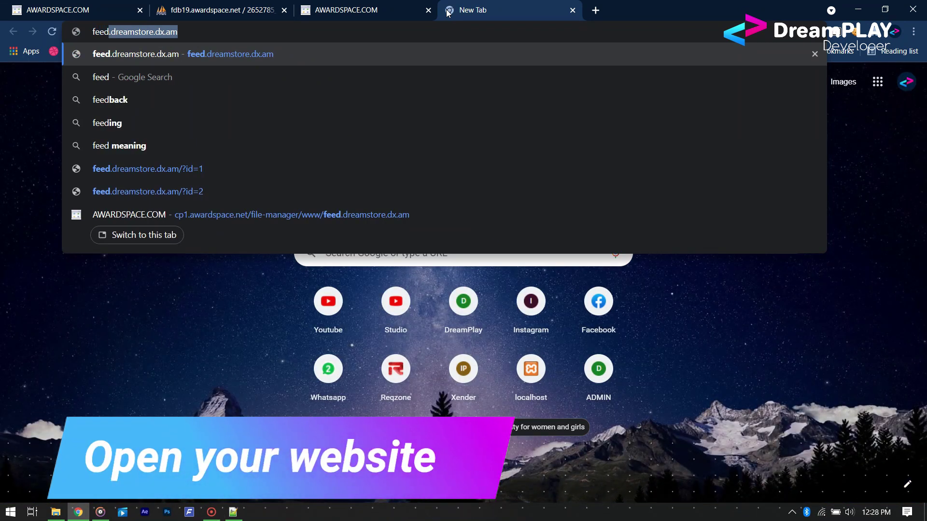
key("Return")
left_click(384, 29)
type("/")
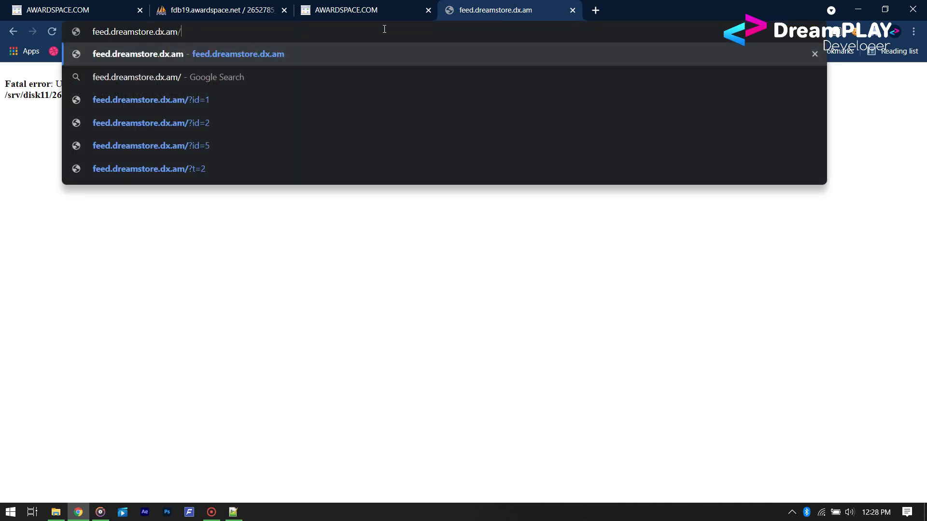
type("?id")
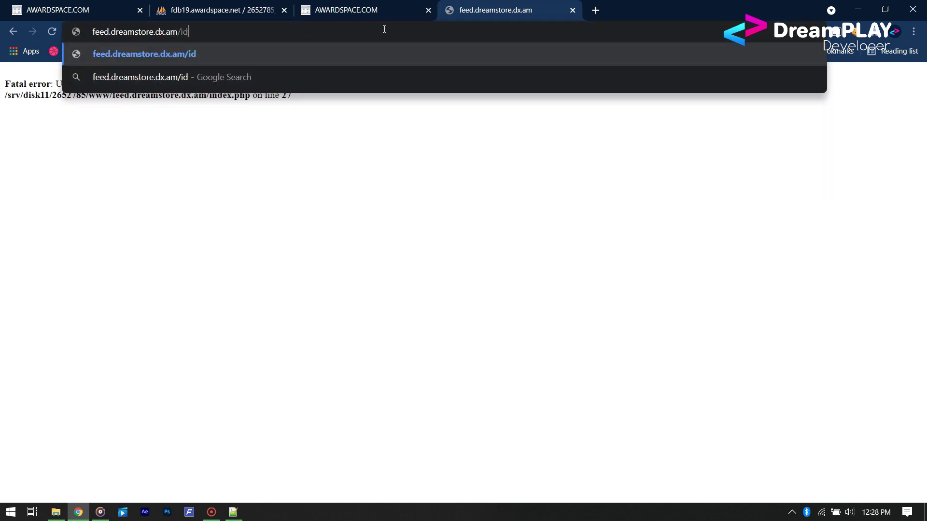
key("BackSpace")
key("BackSpace")
type("?i")
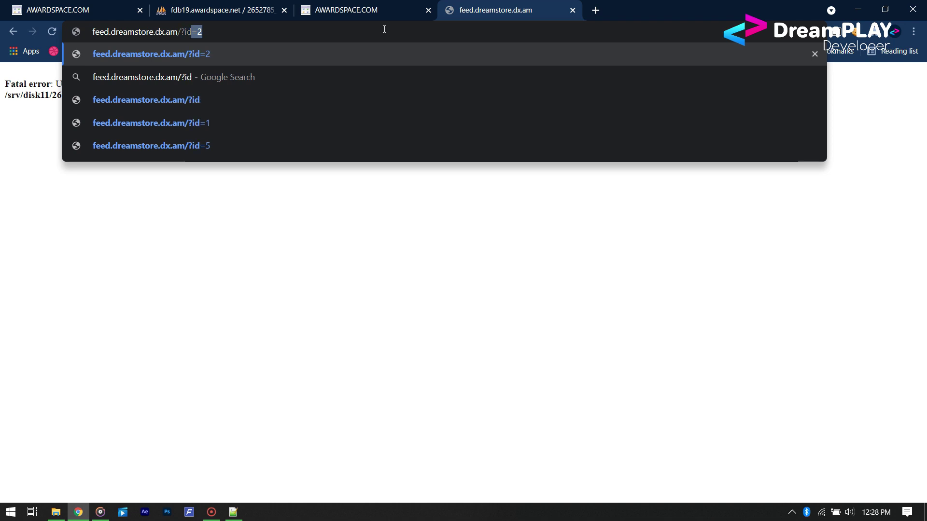
type("d")
key("Return")
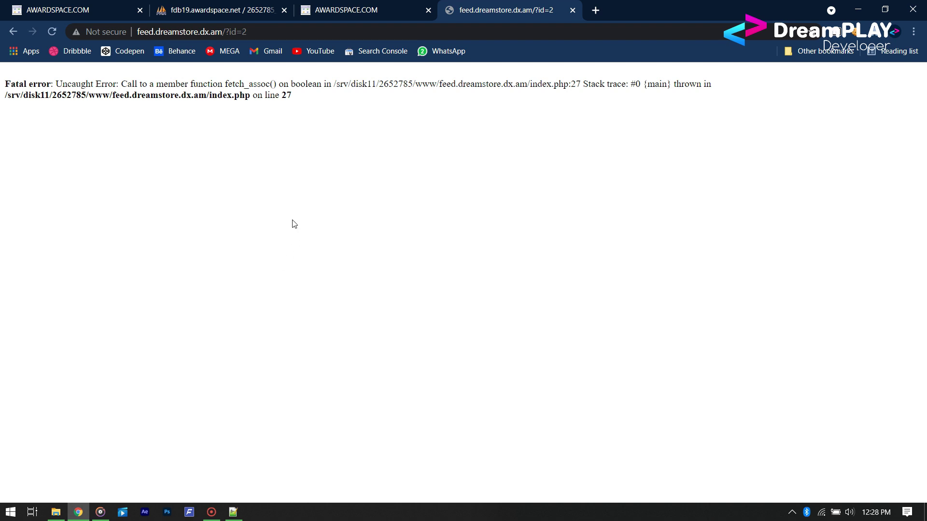
left_click(408, 10)
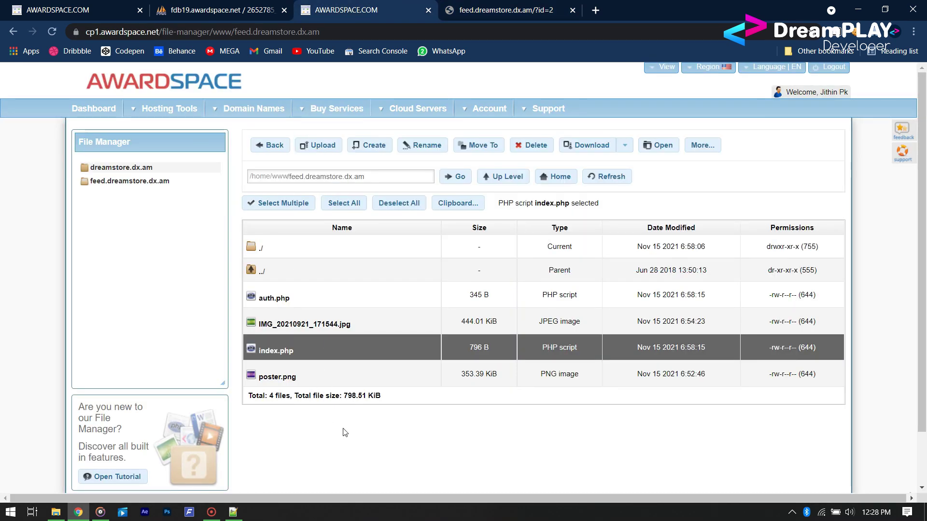
Step: Edit index.php online to change the query column from id to appid on line 16, and save
double_click(280, 353)
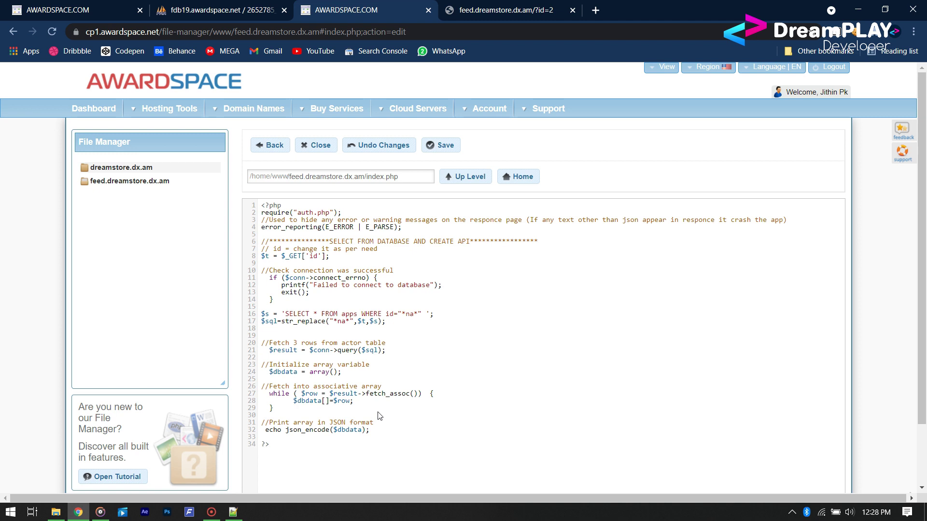
left_click(386, 314)
left_click(397, 315)
left_click(197, 10)
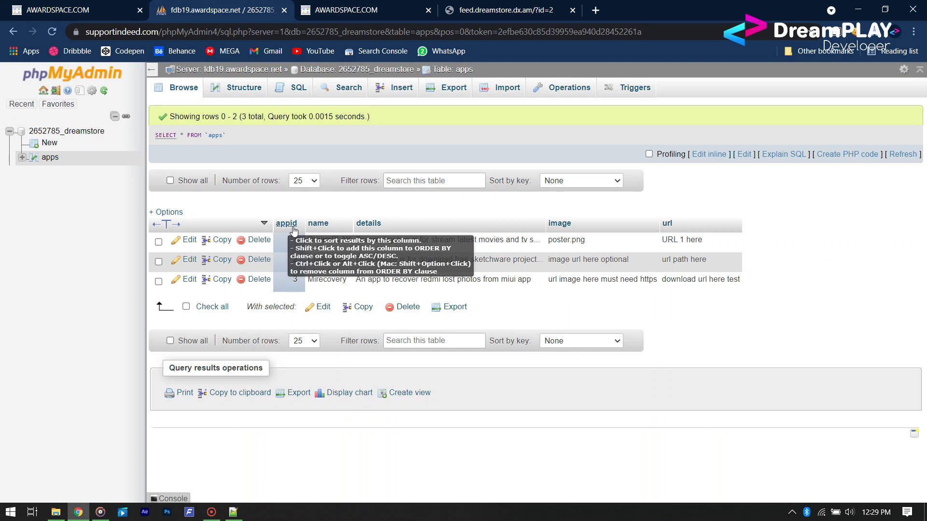
left_click(346, 9)
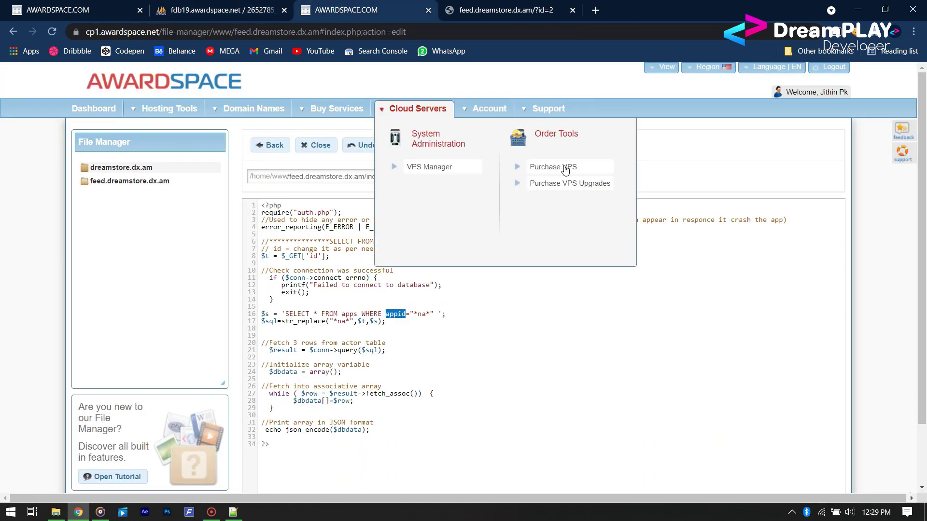
left_click(445, 146)
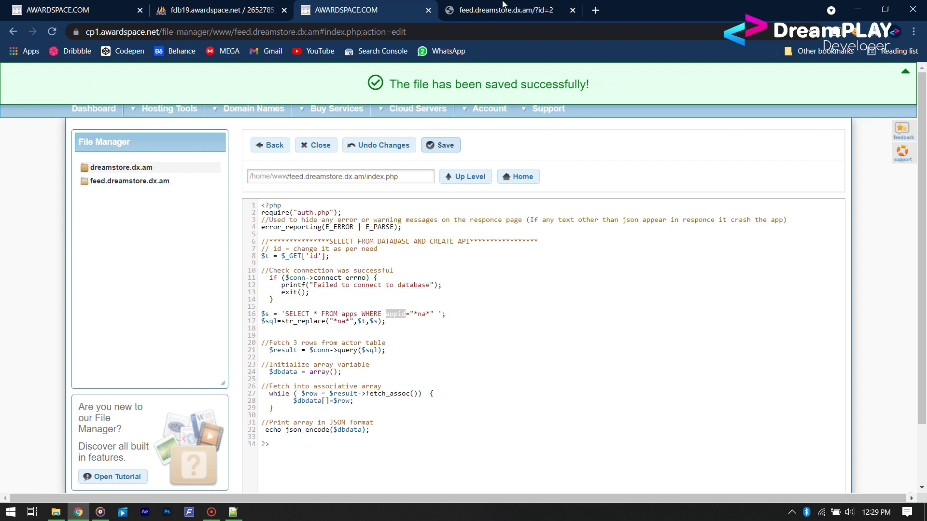
left_click(506, 9)
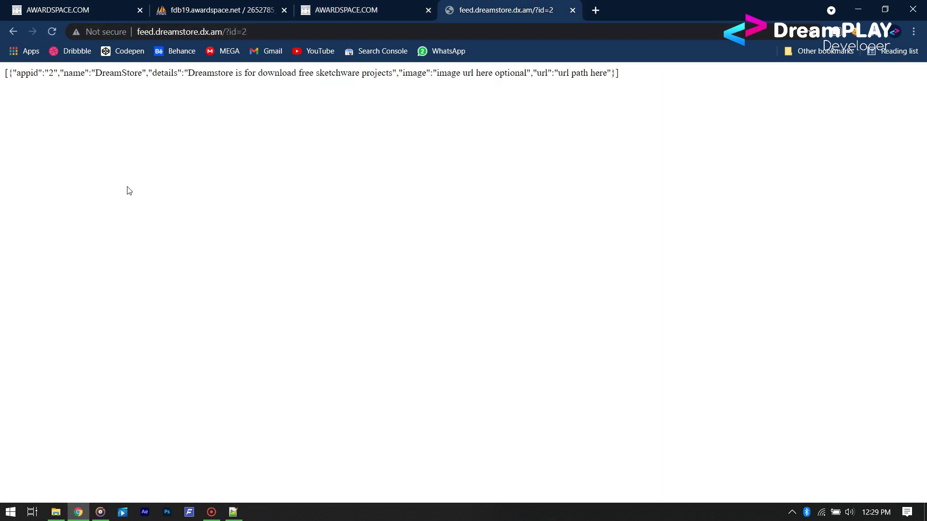
Step: Zoom in to inspect the DreamStore JSON returned for id 2, then reset the zoom
left_click_drag(3, 73, 637, 81)
left_click(617, 111)
left_click_drag(3, 73, 624, 79)
left_click(473, 206)
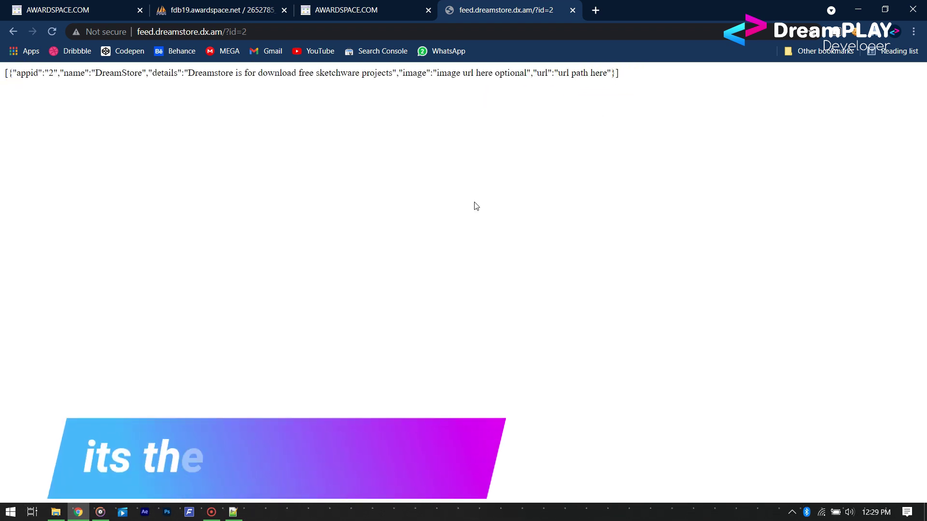
scroll(474, 205, "up", 9)
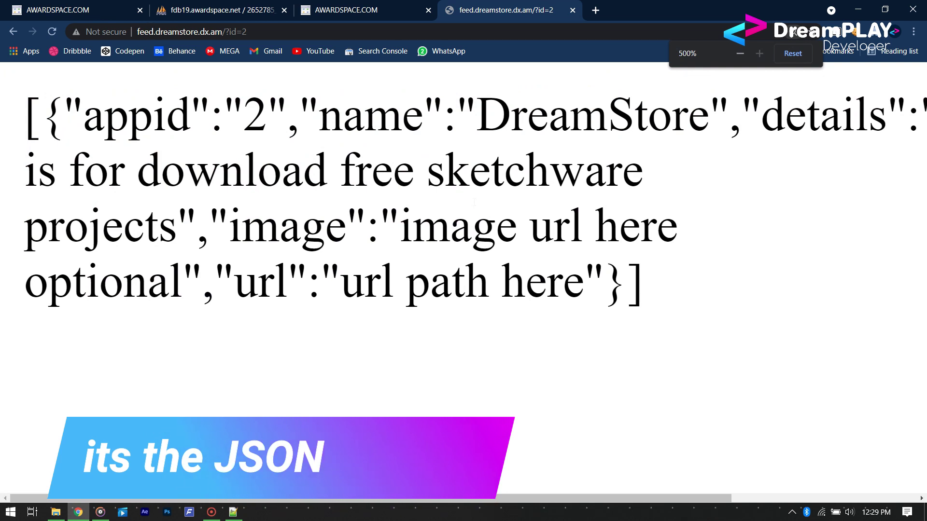
left_click_drag(663, 286, 7, 66)
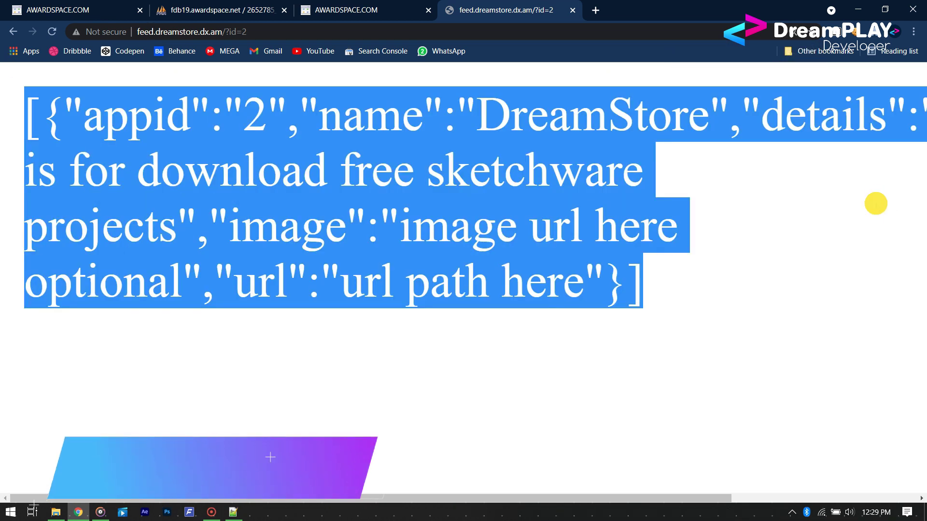
left_click(321, 346)
scroll(296, 356, "down", 6)
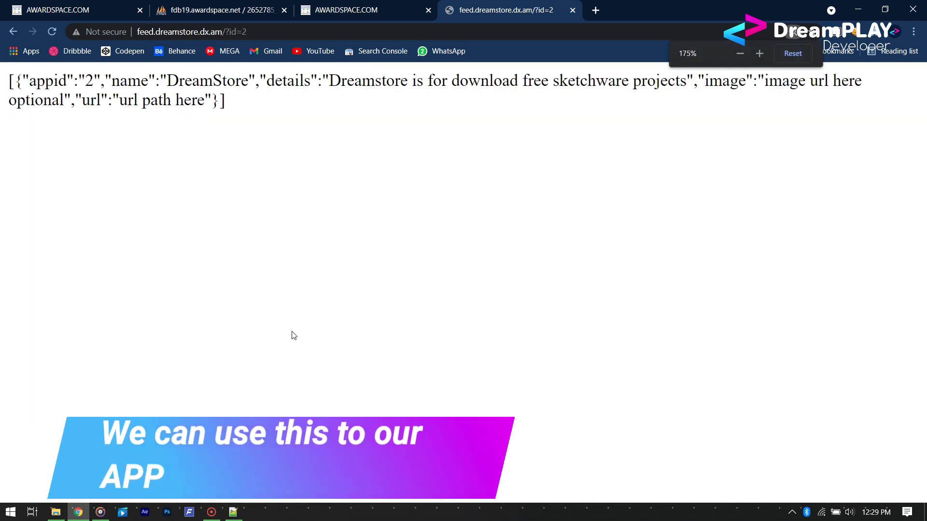
left_click(794, 54)
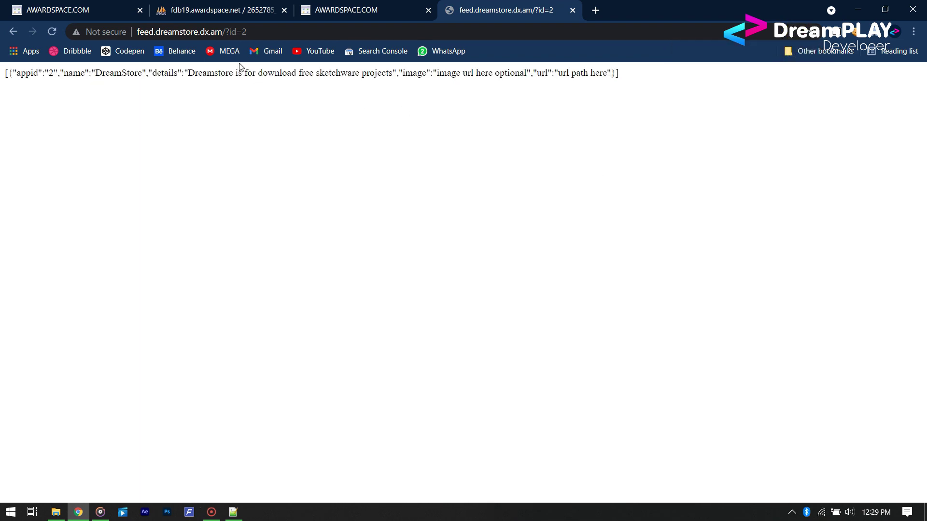
Step: Send the API page to the Xiaomi Phone
left_click(434, 32)
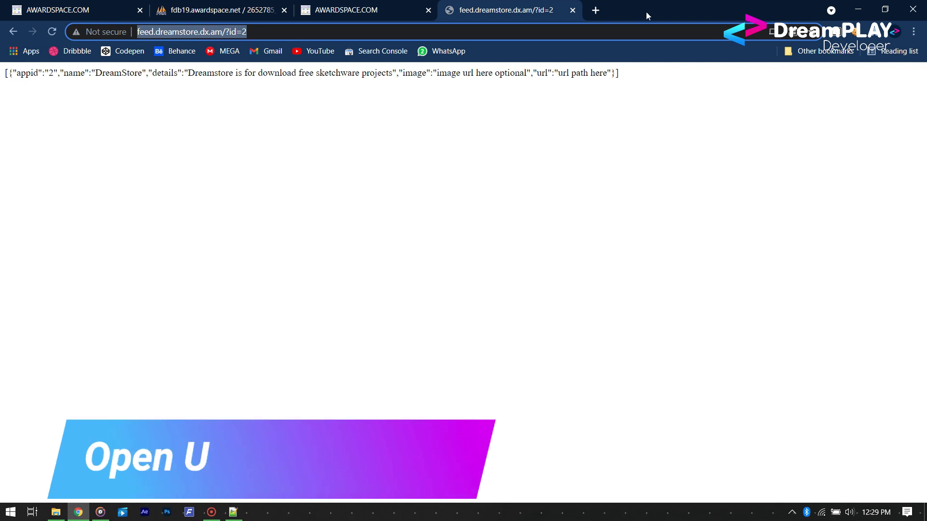
left_click(773, 32)
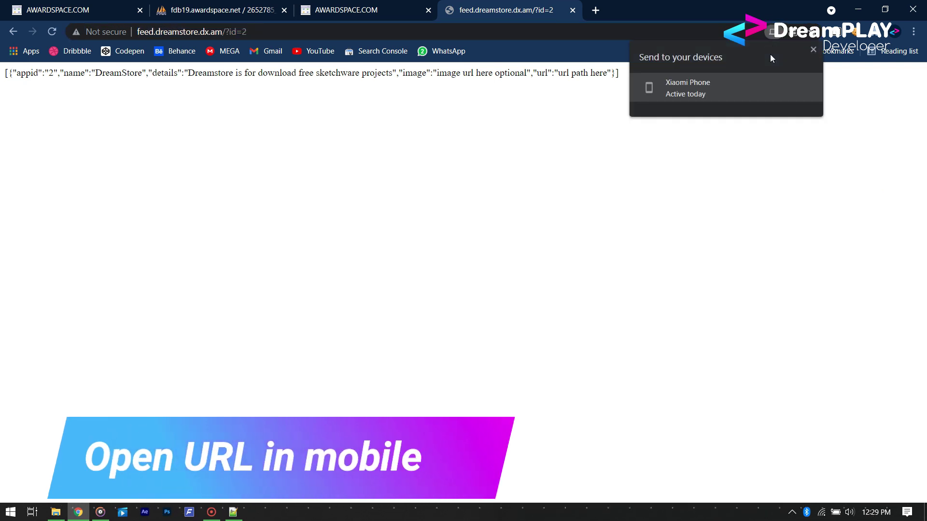
left_click(682, 89)
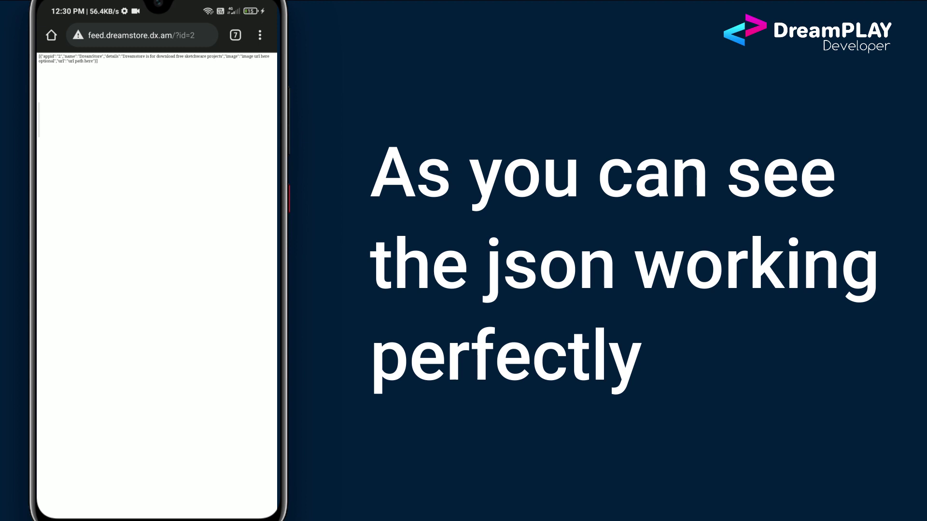
Step: Pan across the full JSON row on the phone
scroll(192, 240, "up", 3)
scroll(181, 289, "up", 2)
scroll(173, 302, "right", 10)
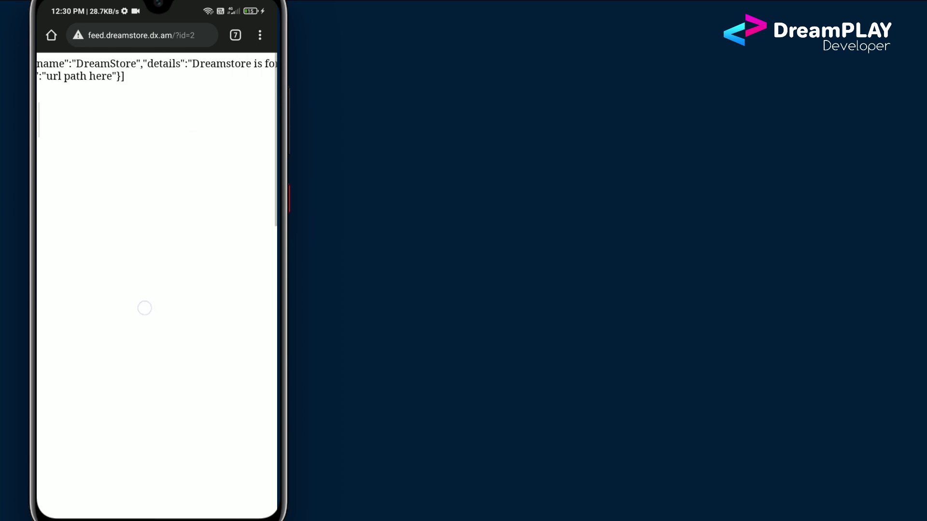
scroll(141, 317, "left", 10)
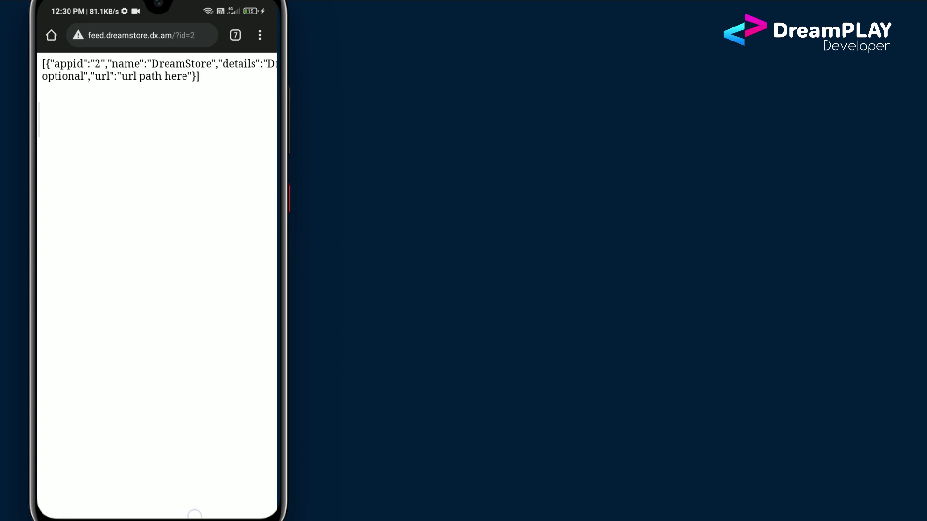
Step: Clear all recent apps to close Chrome and go to the home screen
left_click_drag(195, 514, 182, 428)
left_click(155, 480)
mouse_move(73, 319)
left_mouse_down()
mouse_move(219, 323)
mouse_move(143, 309)
mouse_move(48, 309)
left_mouse_up()
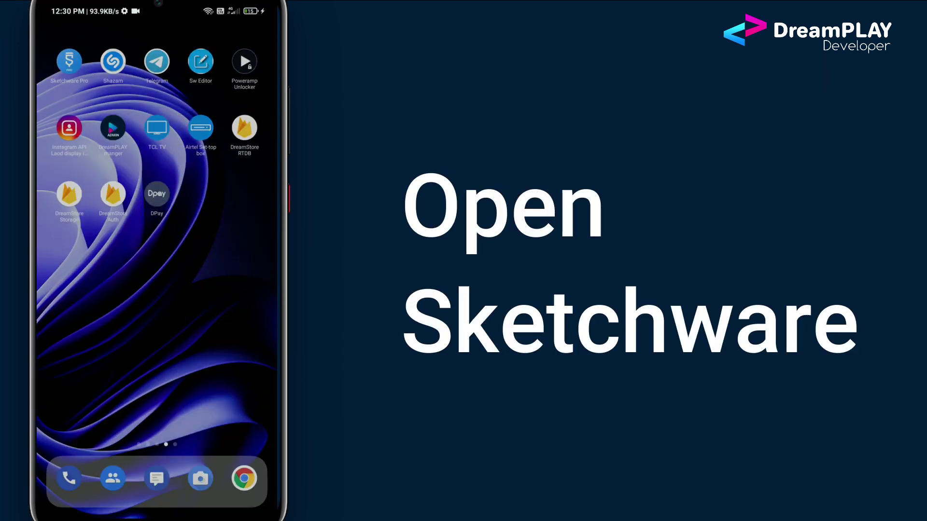
Step: Toggle mobile data from the phone's quick settings
left_click_drag(155, 7, 154, 241)
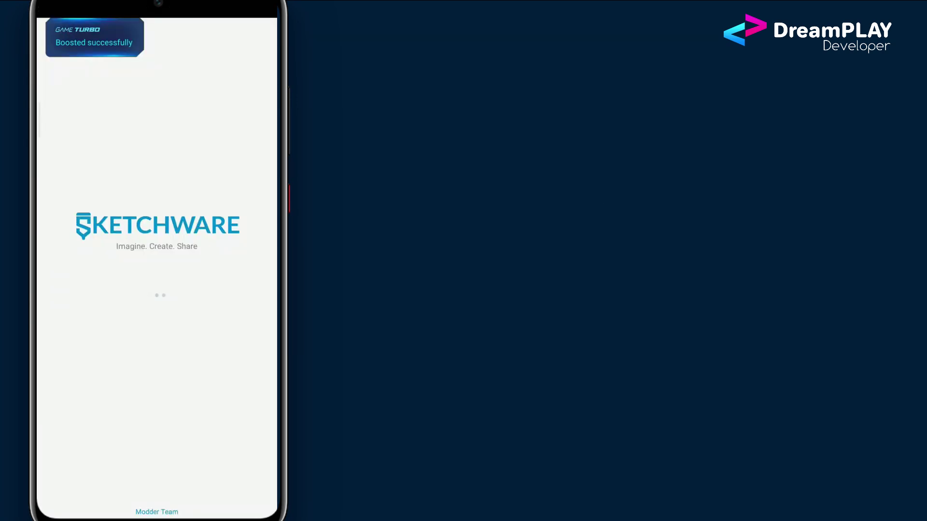
left_click_drag(154, 7, 155, 242)
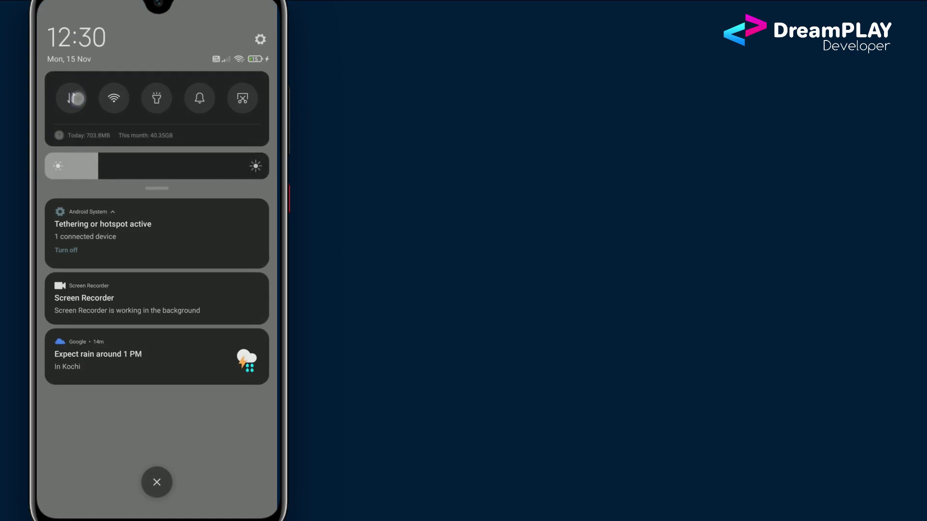
left_click(77, 98)
left_click_drag(156, 435, 156, 145)
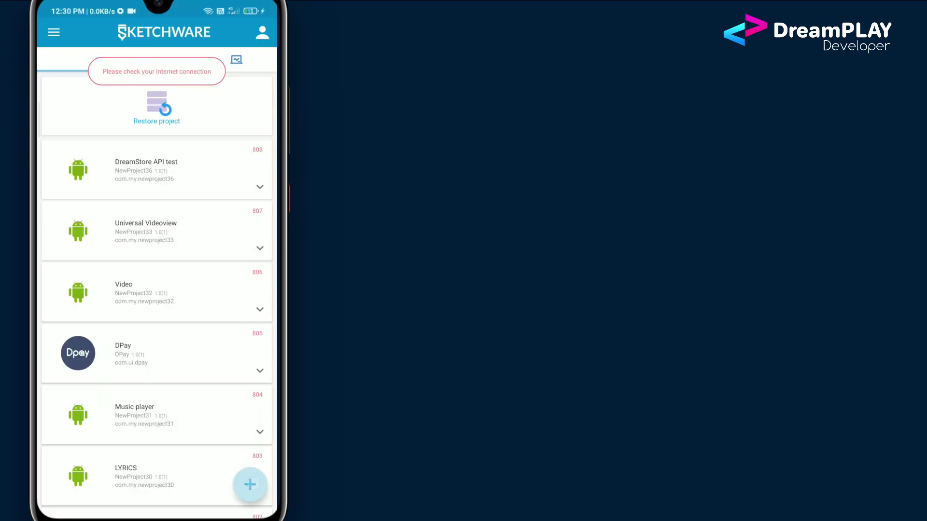
Step: Create a new Sketchware project named 'DreamStore API test'
left_click(250, 485)
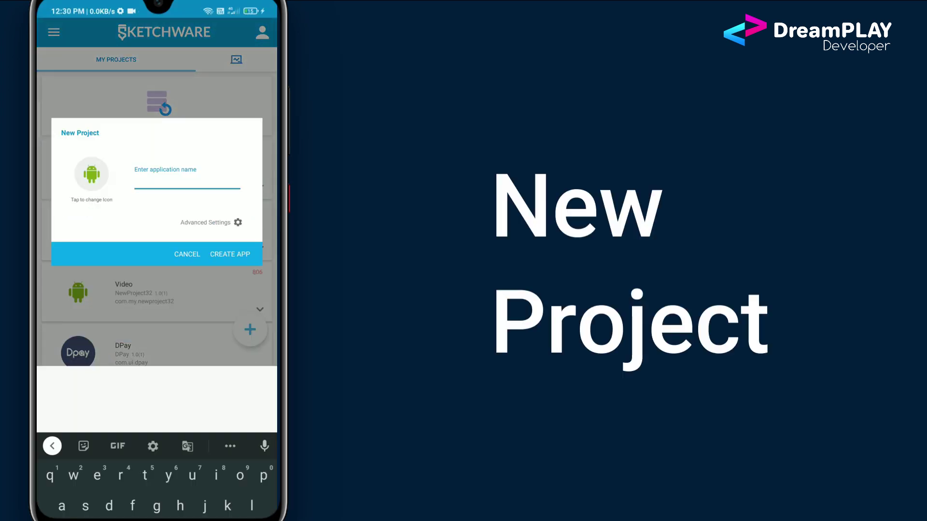
type("DreamStore")
key("shift")
type("API t")
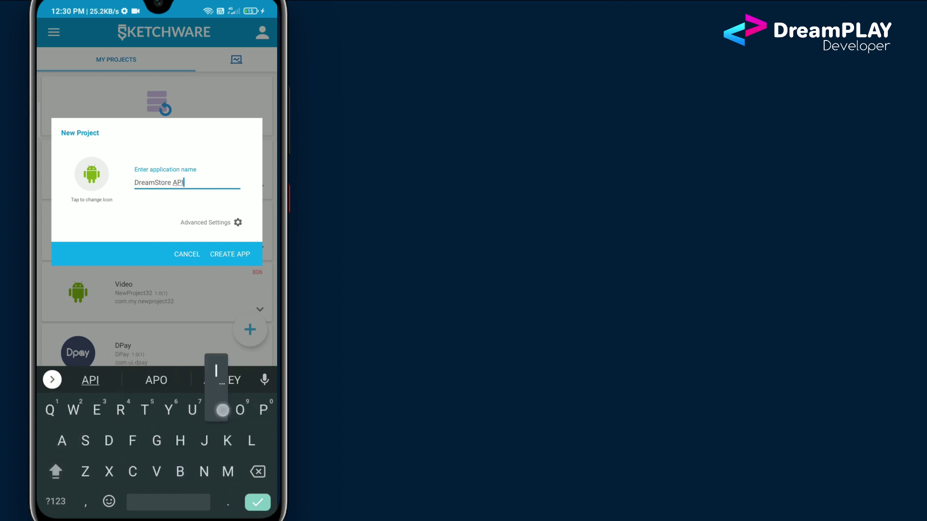
type("est")
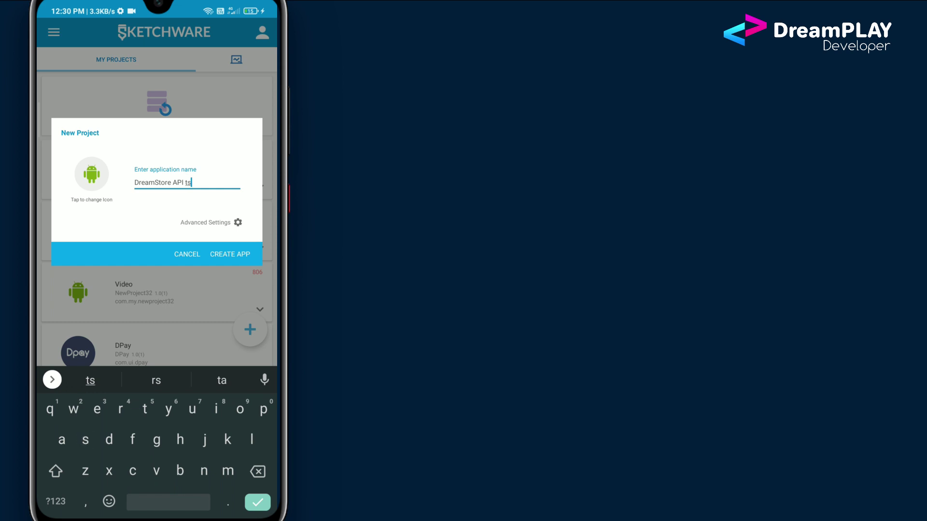
left_click(230, 254)
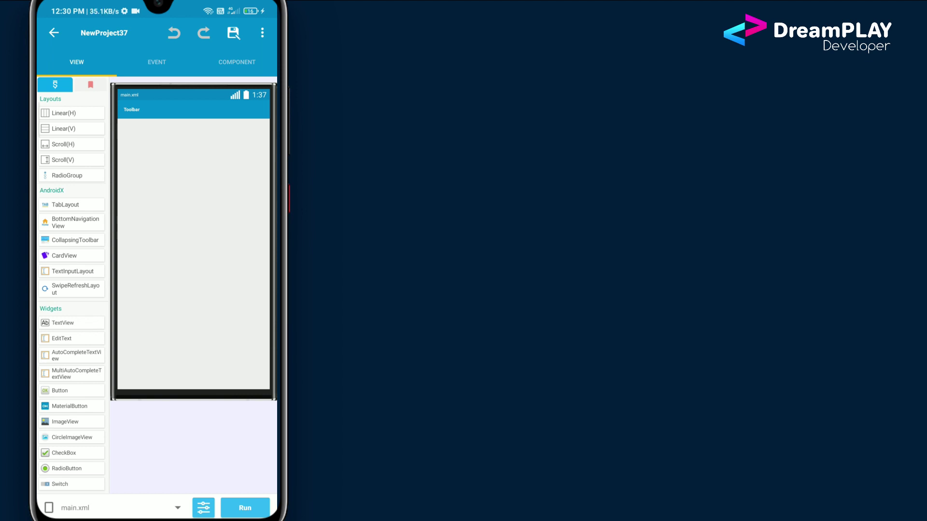
Step: Add a match_parent-width Linear(V) to main.xml holding a TextView above a ListView
left_click_drag(85, 130, 126, 207)
left_click(162, 492)
left_click(190, 339)
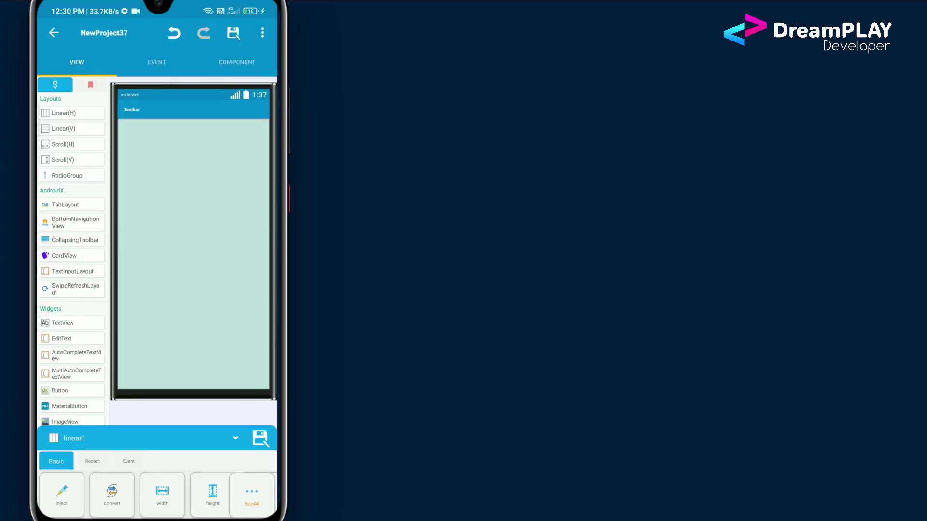
left_click_drag(87, 323, 170, 225)
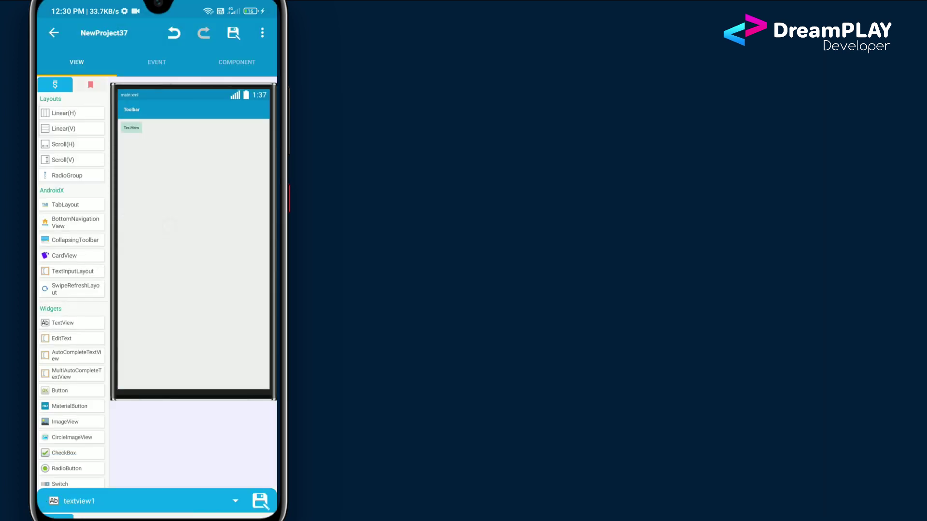
scroll(72, 261, "down", 10)
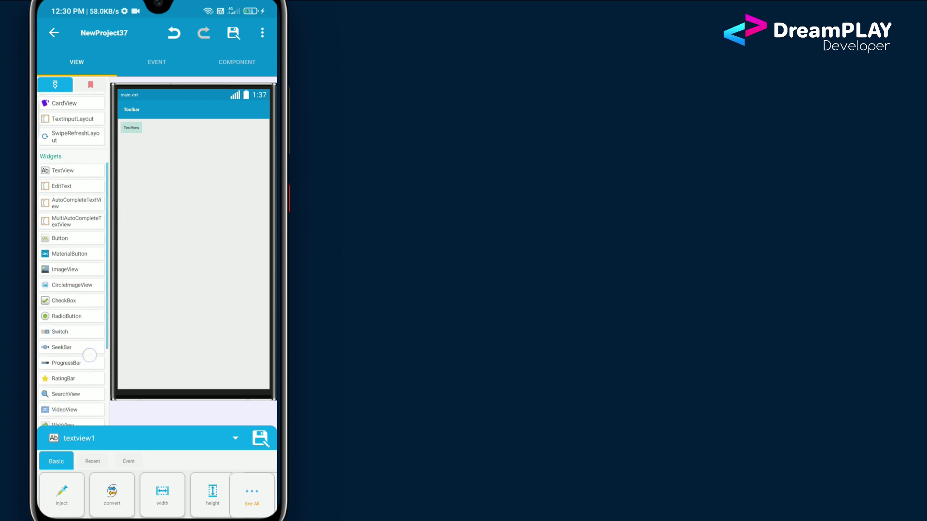
left_click_drag(62, 354, 196, 302)
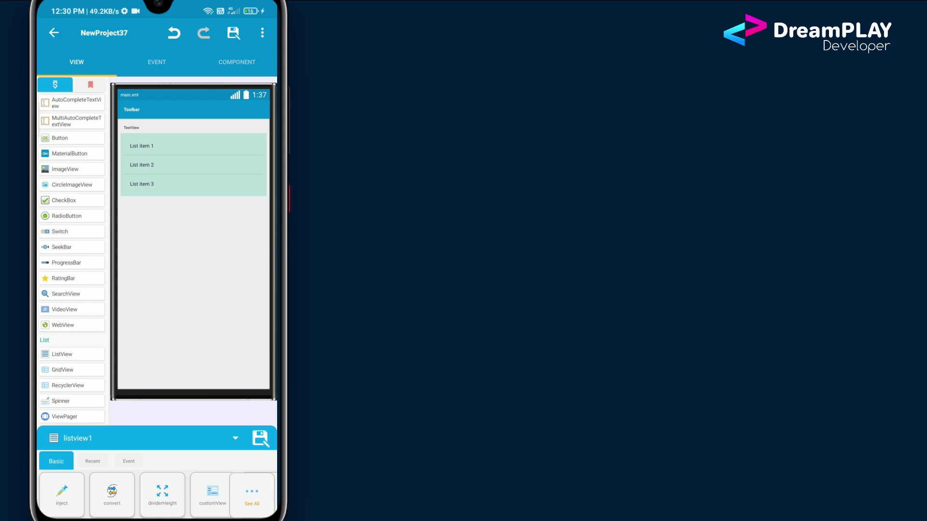
Step: Deselect the ListView and switch to the custom views list
left_click(91, 398)
left_click(140, 498)
left_click(202, 60)
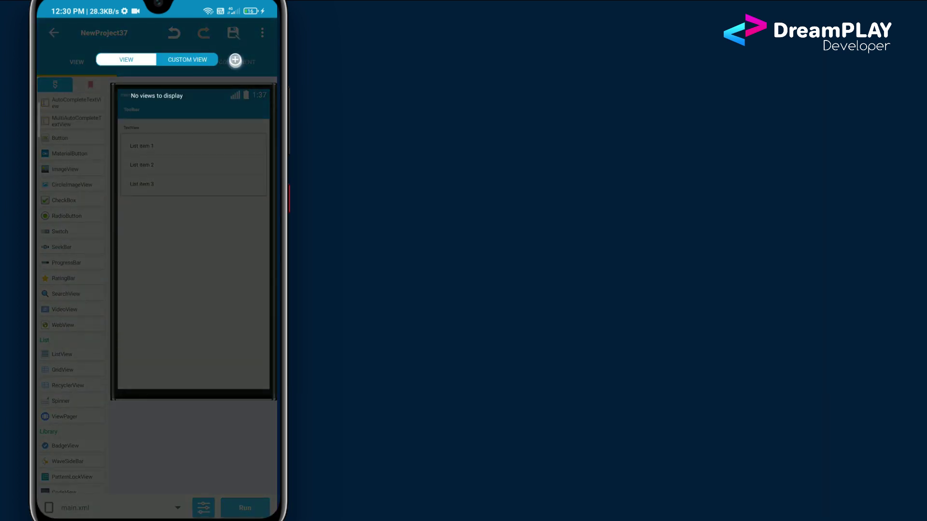
Step: Create a new custom view named 'item'
left_click(235, 60)
left_click(161, 288)
type("i")
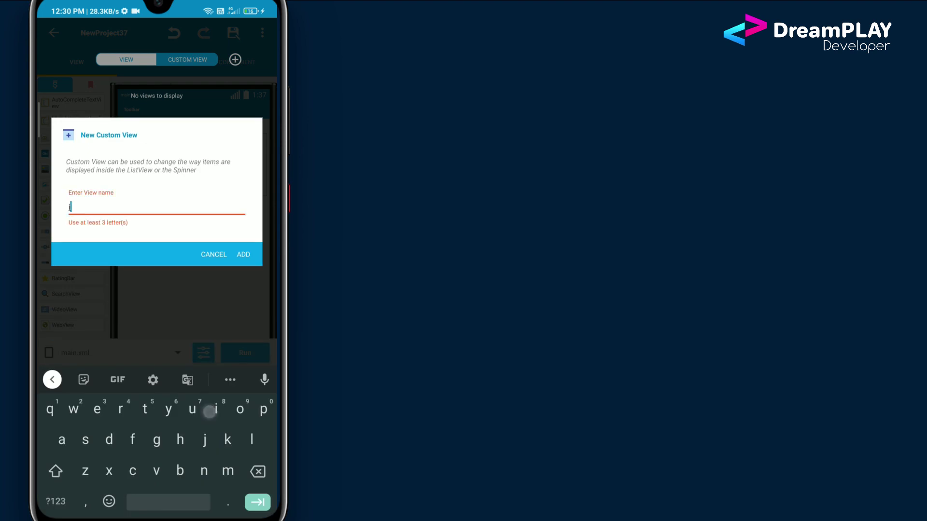
type("tem")
left_click(243, 250)
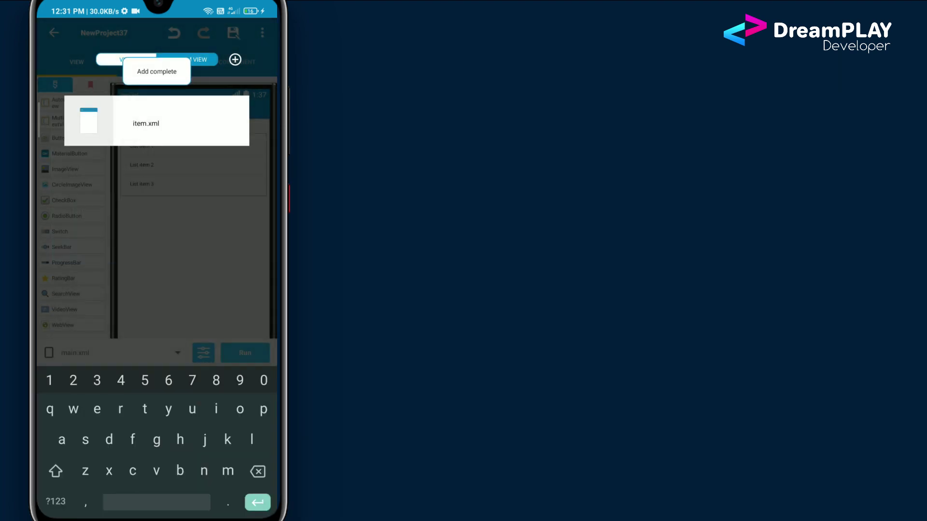
Step: Add a Linear layout to item.xml with match_parent width and wrap_content height
scroll(72, 289, "up", 5)
left_click_drag(80, 136, 159, 154)
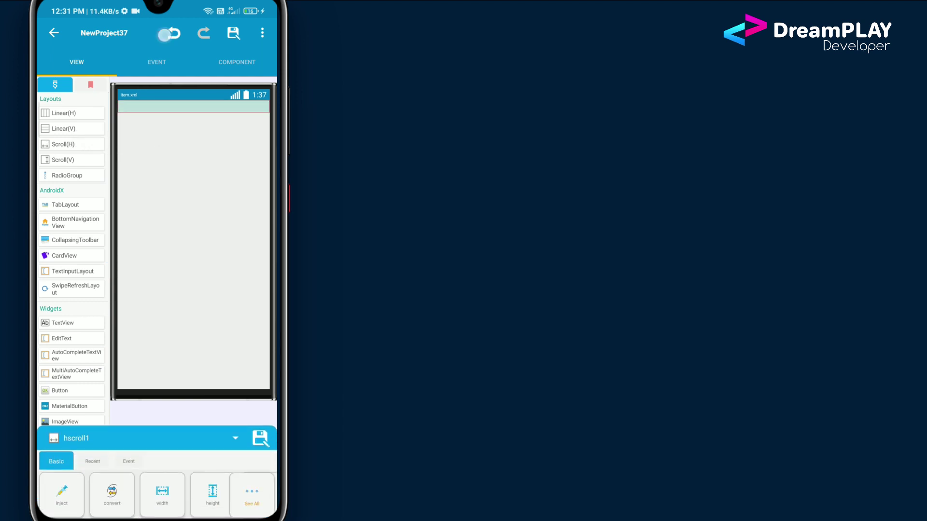
left_click(163, 146)
left_click(162, 492)
left_click(139, 234)
left_click(220, 338)
left_click(212, 492)
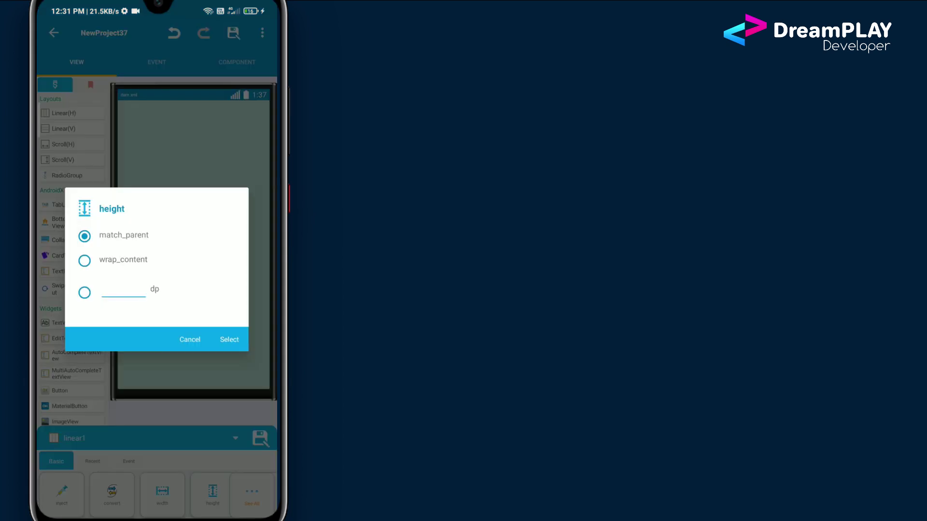
left_click(220, 336)
Step: Add three TextViews to the layout and set the first one's text size to 18sp
left_click_drag(85, 322, 144, 108)
left_click_drag(85, 322, 140, 121)
left_click_drag(93, 323, 177, 128)
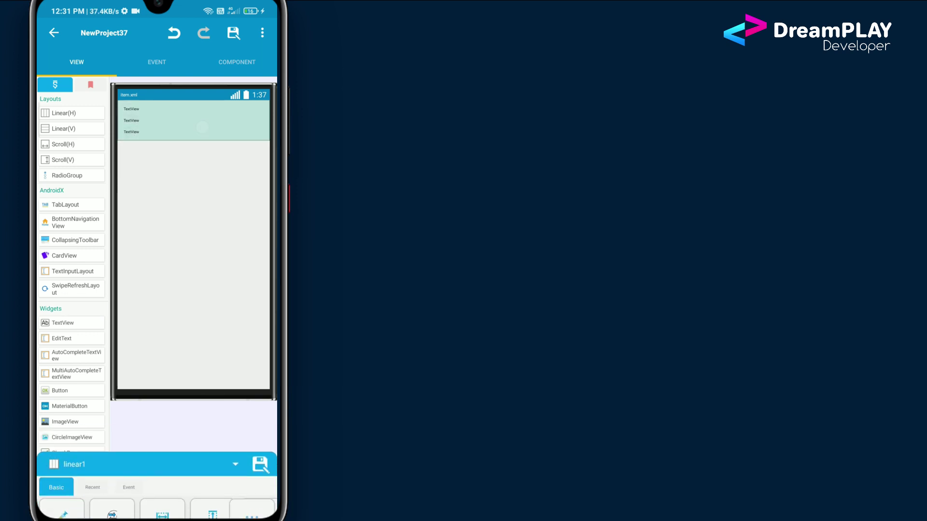
left_click(135, 110)
scroll(156, 495, "right", 5)
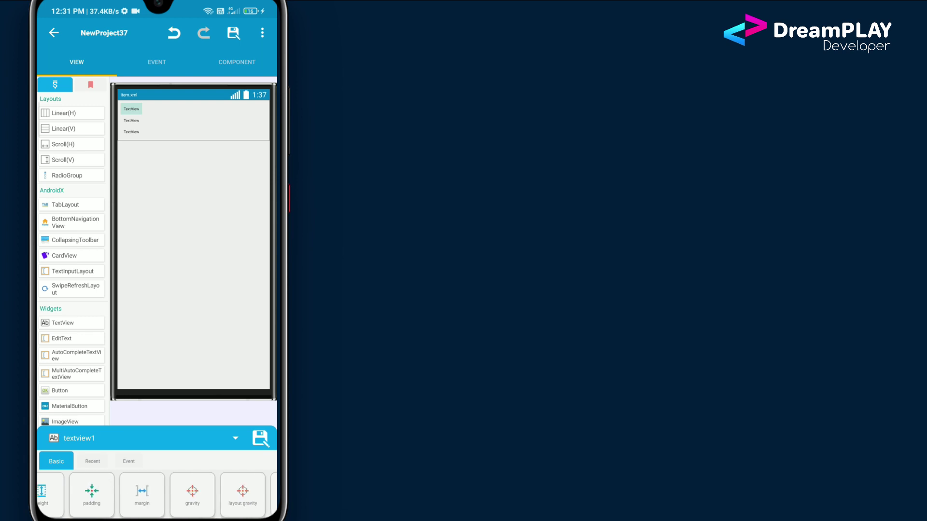
left_click(177, 494)
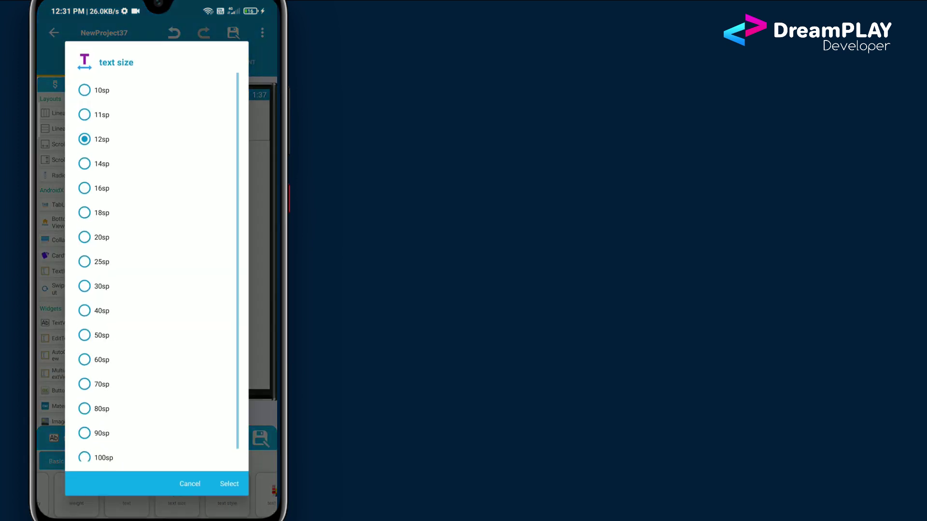
left_click(85, 213)
left_click(227, 482)
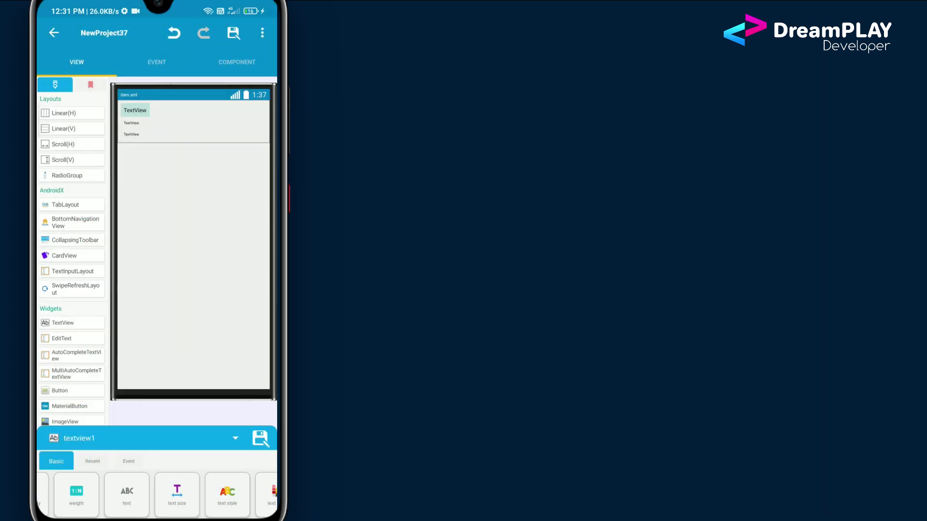
left_click(87, 384)
Step: In main.xml, set listview1's customView to the item layout
left_click(113, 506)
left_click(140, 65)
left_click(164, 124)
left_click(202, 157)
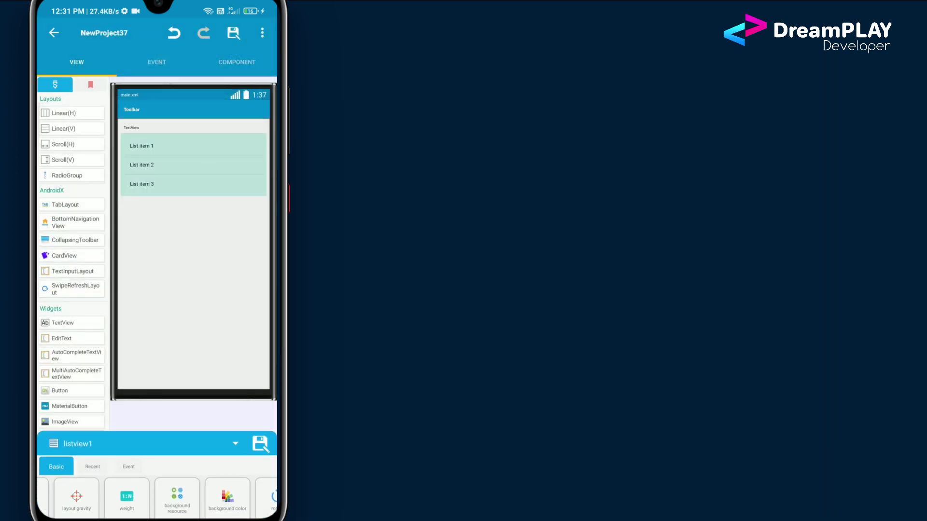
left_click(213, 494)
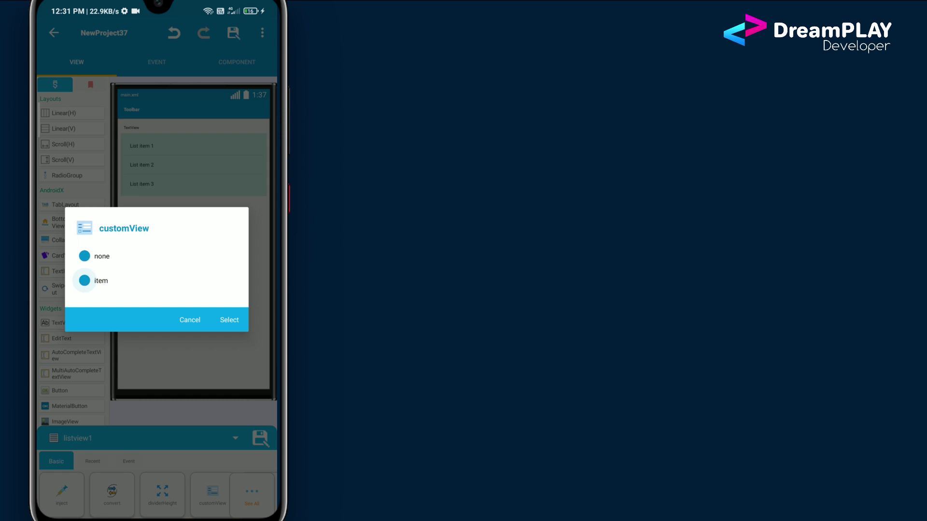
left_click(229, 320)
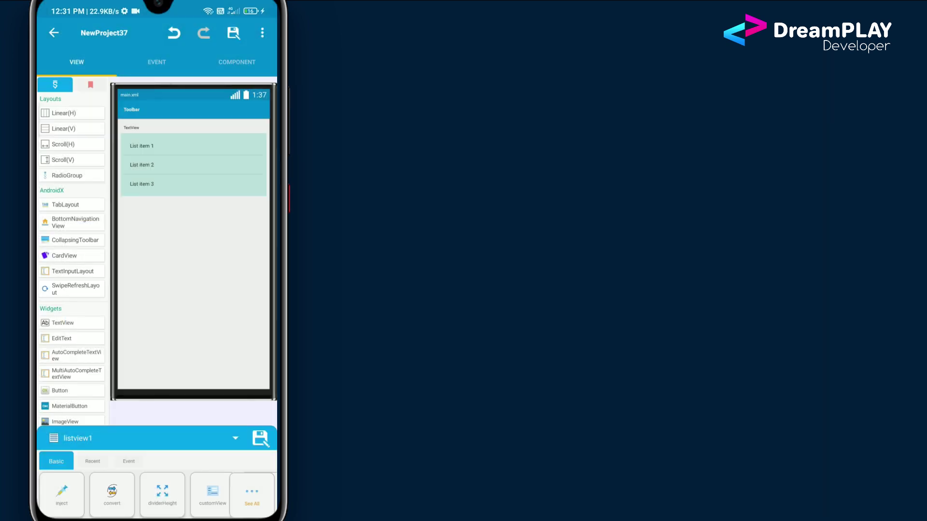